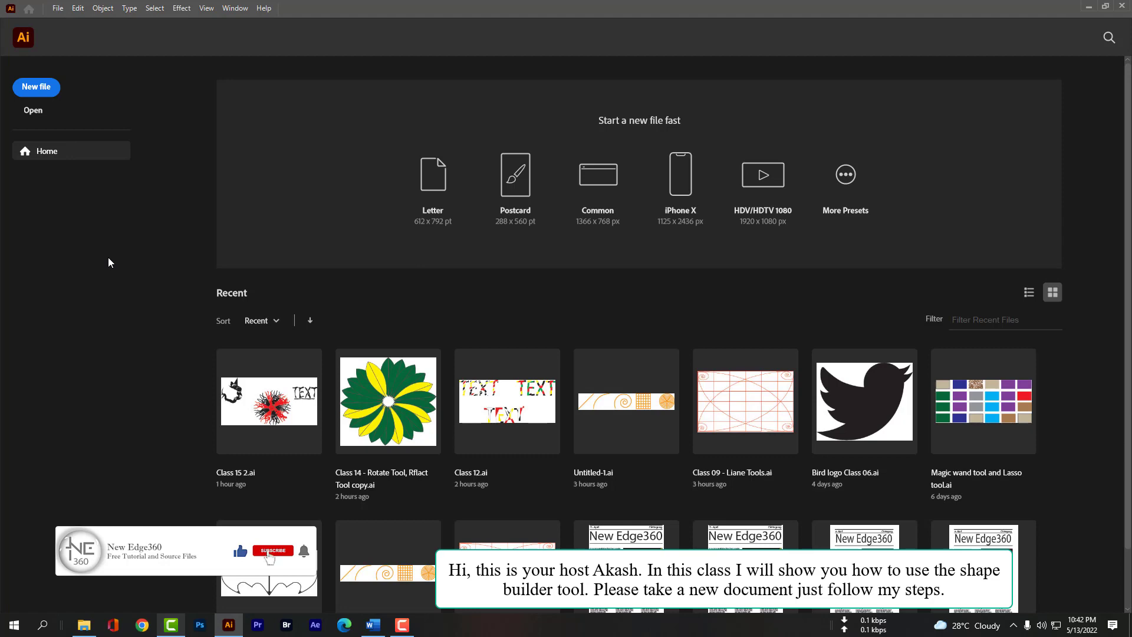
# - From the Home screen, start a new file to open the New Document settings at 1920 x 1080 px
pyautogui.click(36, 86)
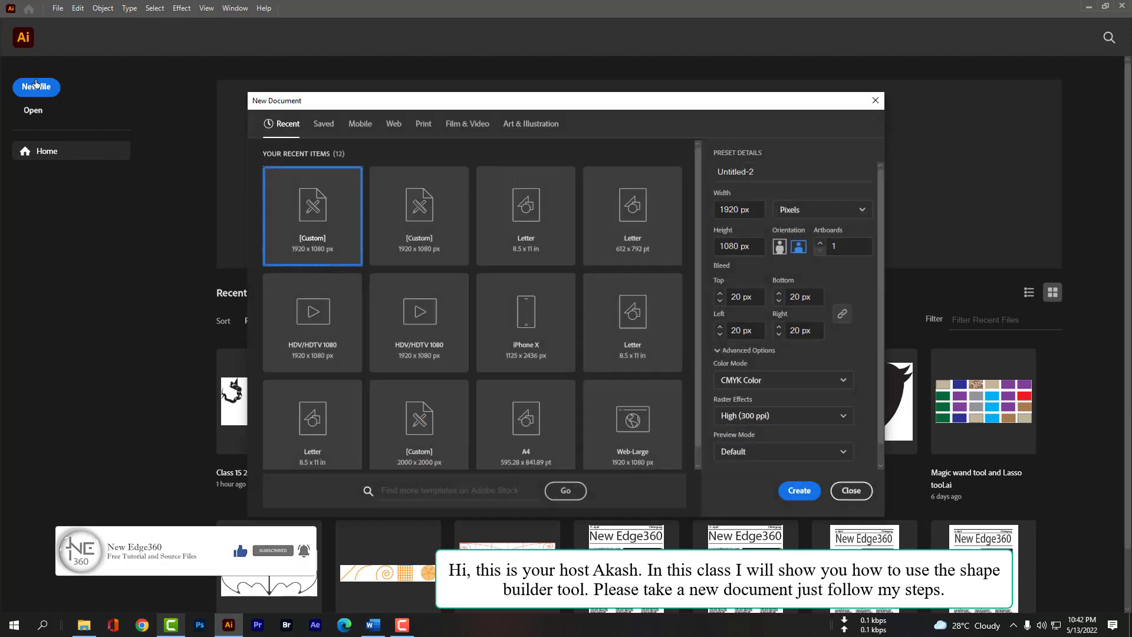
# - Name the document 'Class 17 - Shape Builder Tool', keep CMYK Color mode, and create it
pyautogui.click(773, 171)
pyautogui.write('Class')
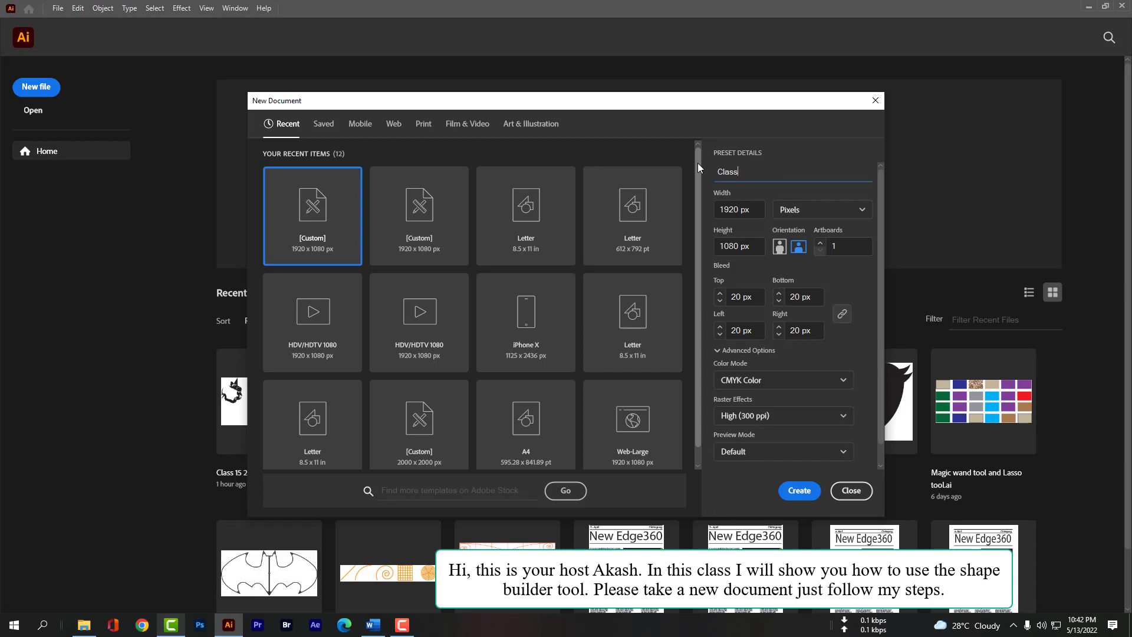
pyautogui.write(' 17 - Shape Builder Tool')
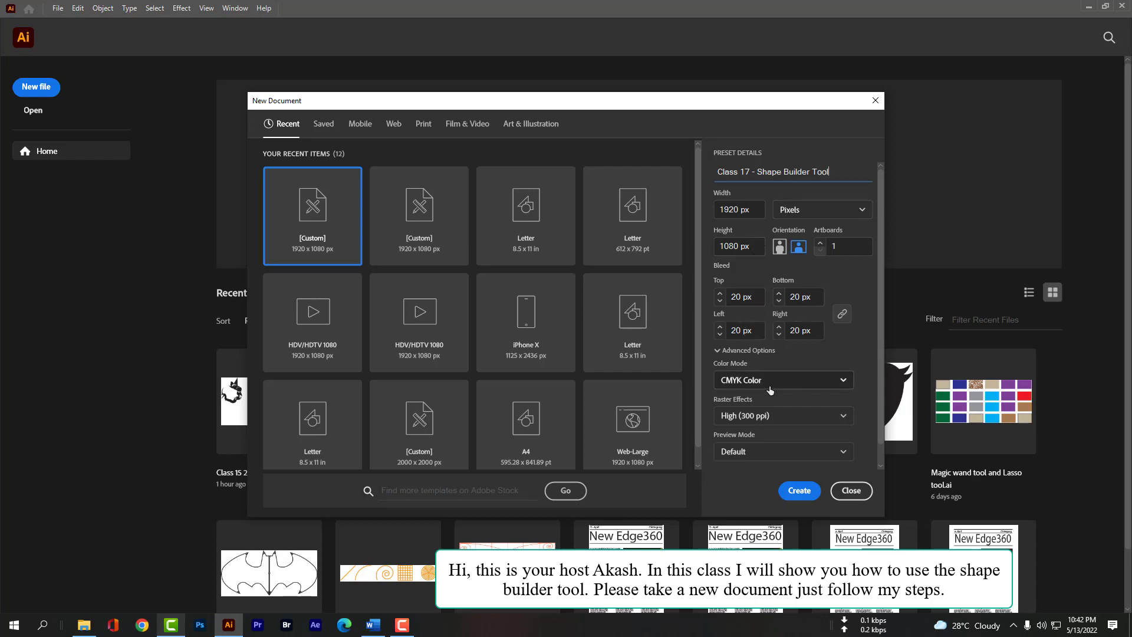
pyautogui.scroll(-1, 867, 407)
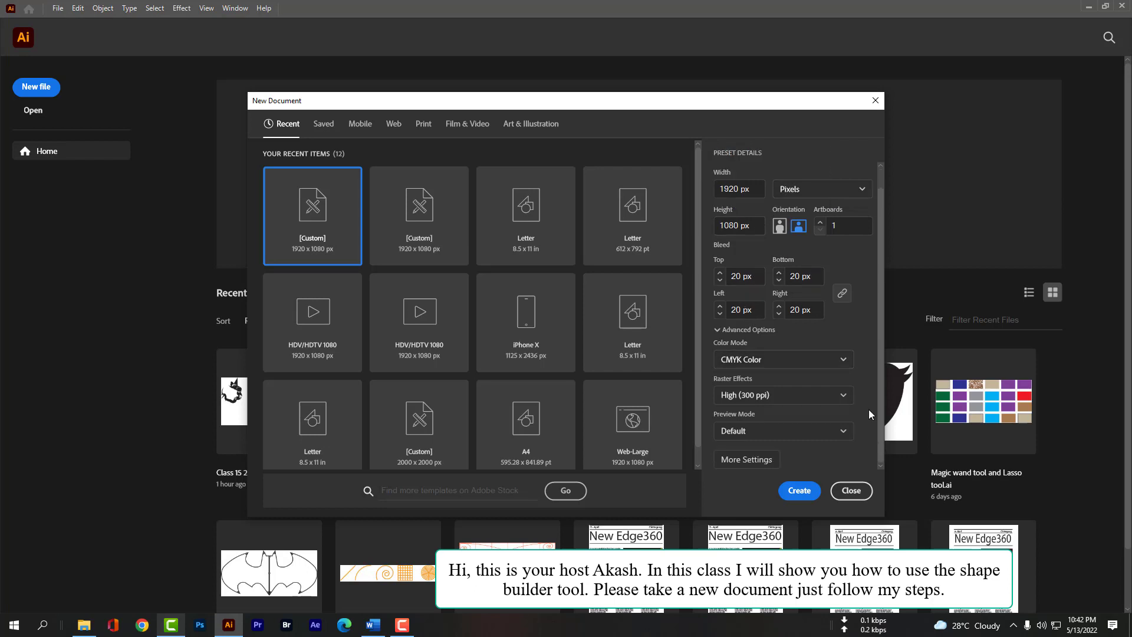
pyautogui.click(788, 361)
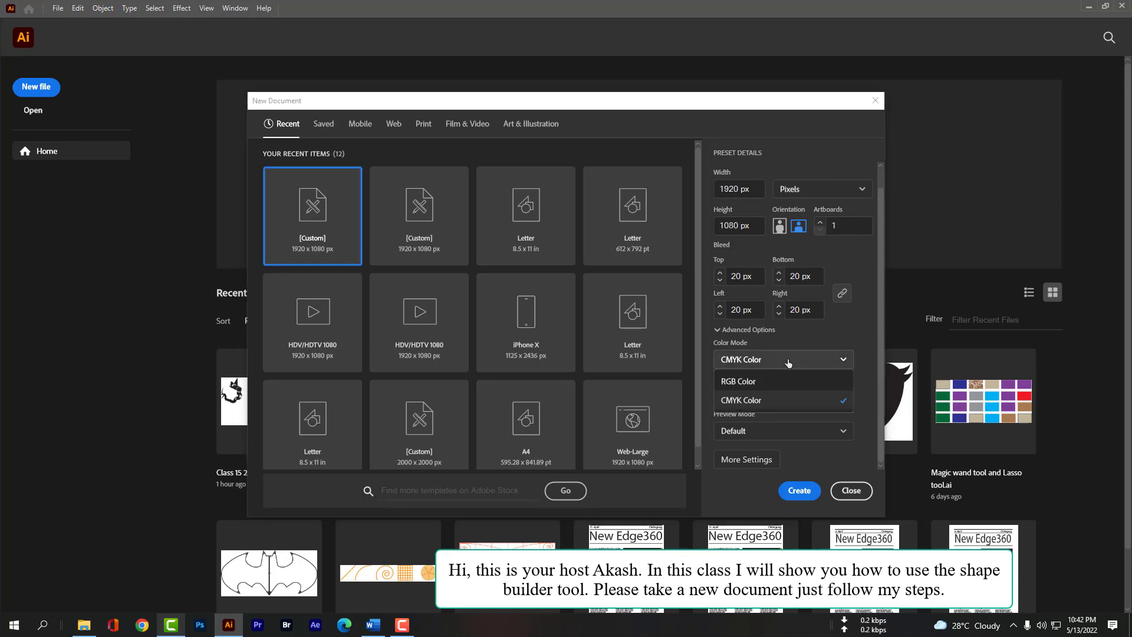
pyautogui.click(794, 400)
pyautogui.scroll(1, 798, 416)
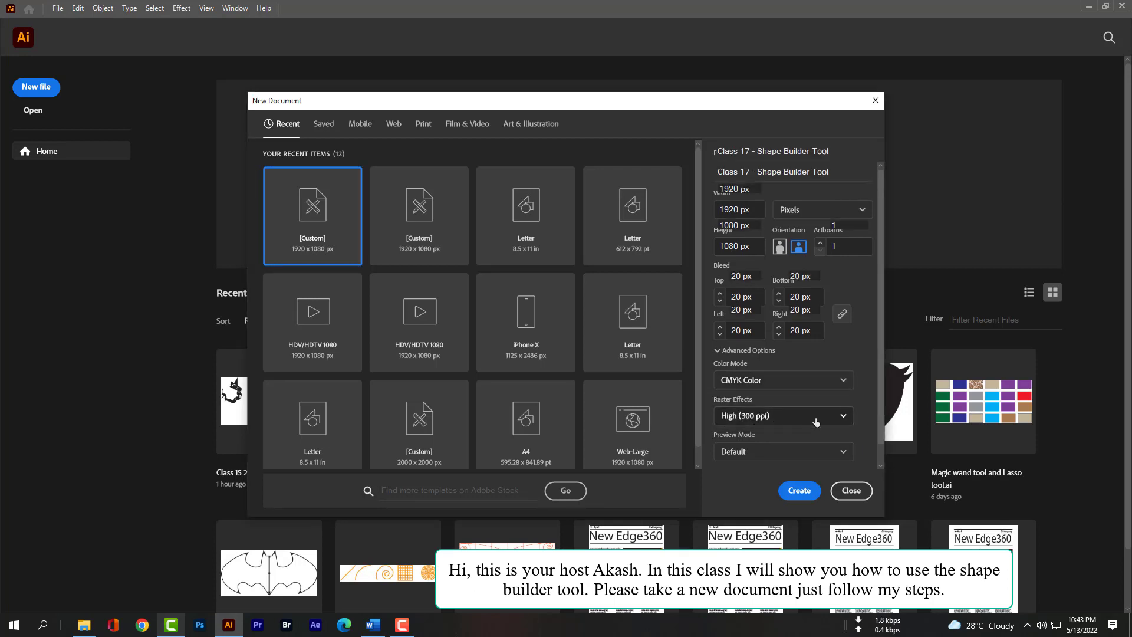
pyautogui.scroll(-1, 816, 418)
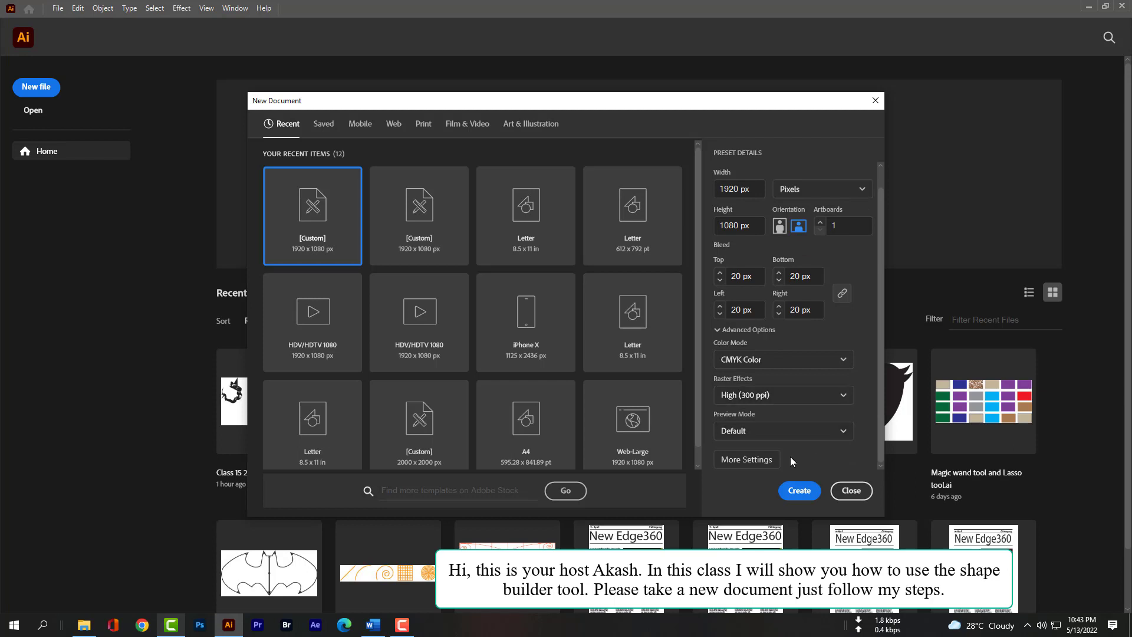
pyautogui.click(799, 490)
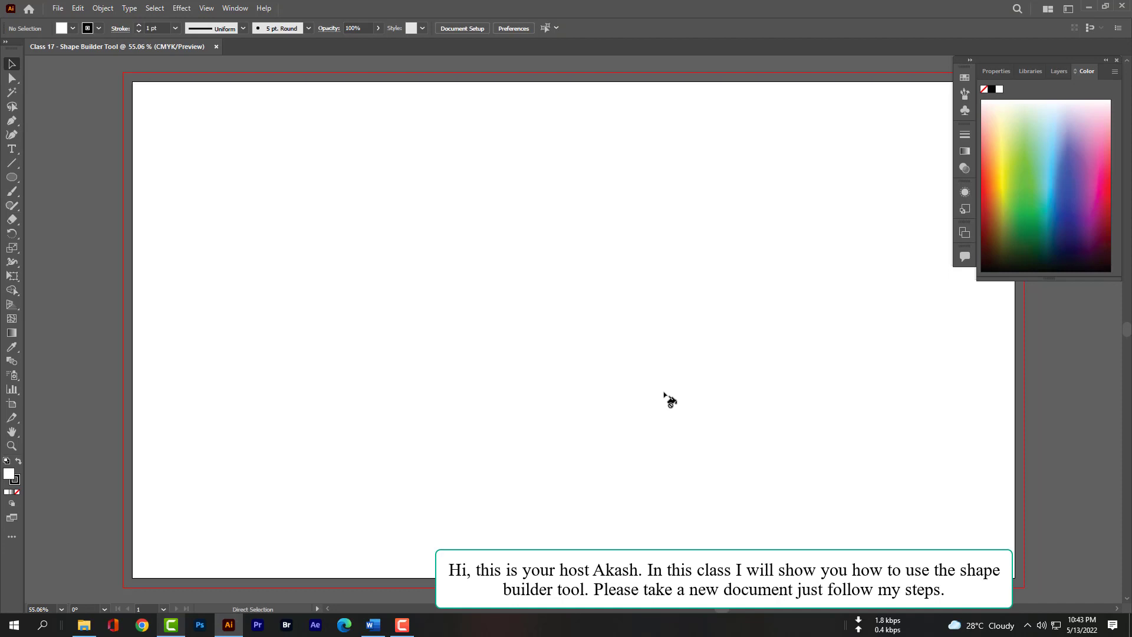
# - Draw a perfect circle about 348.7 px wide on the left of the artboard
pyautogui.hscroll(3, 666, 396)
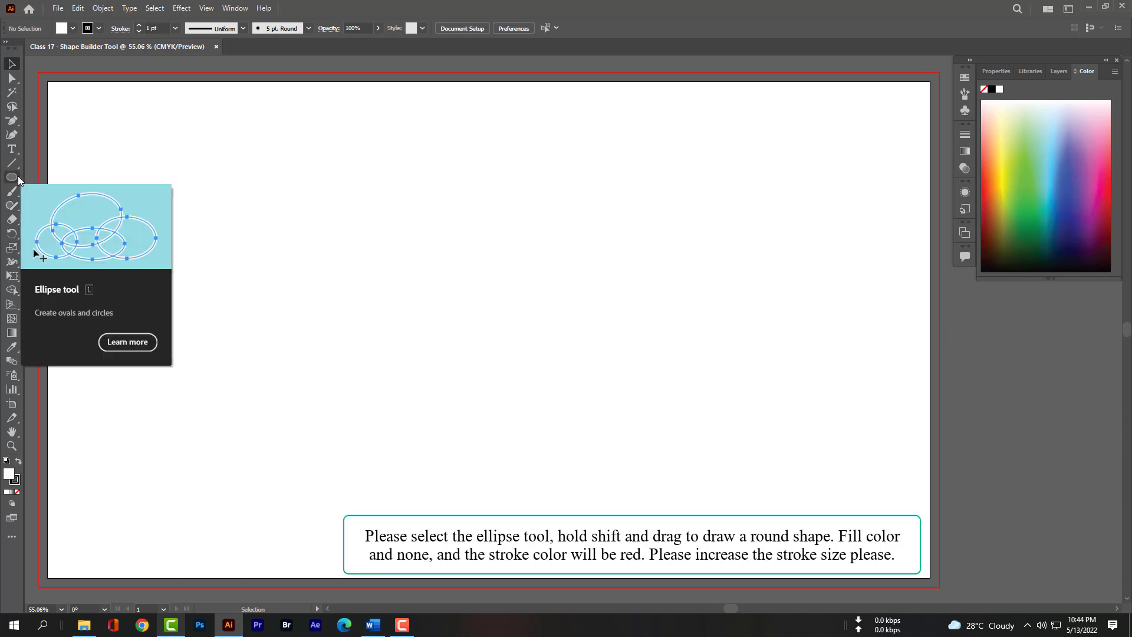
pyautogui.moveTo(19, 176); pyautogui.dragTo(54, 207)
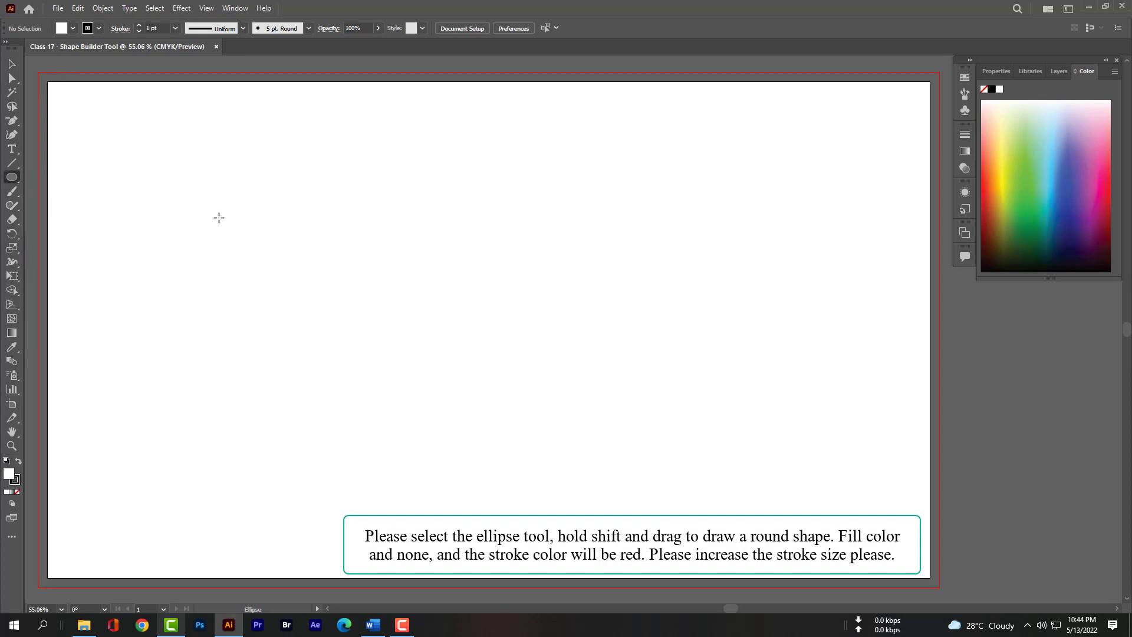
pyautogui.moveTo(269, 217); pyautogui.dragTo(399, 378)
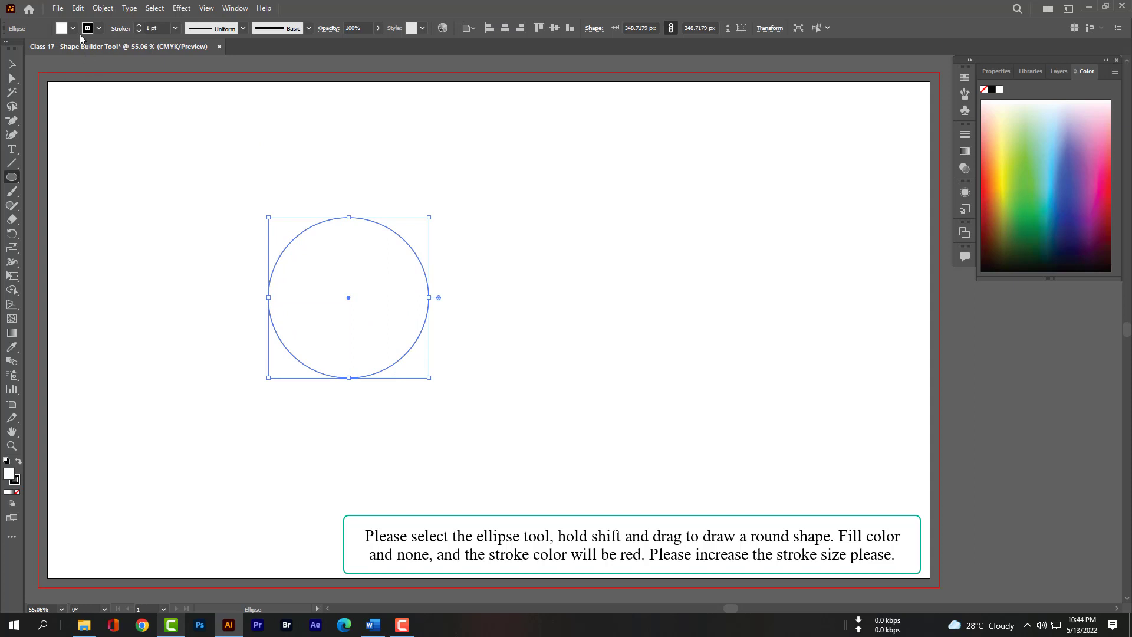
# - Give the circle no fill, a red stroke and a 20 pt stroke weight
pyautogui.click(72, 28)
pyautogui.click(8, 48)
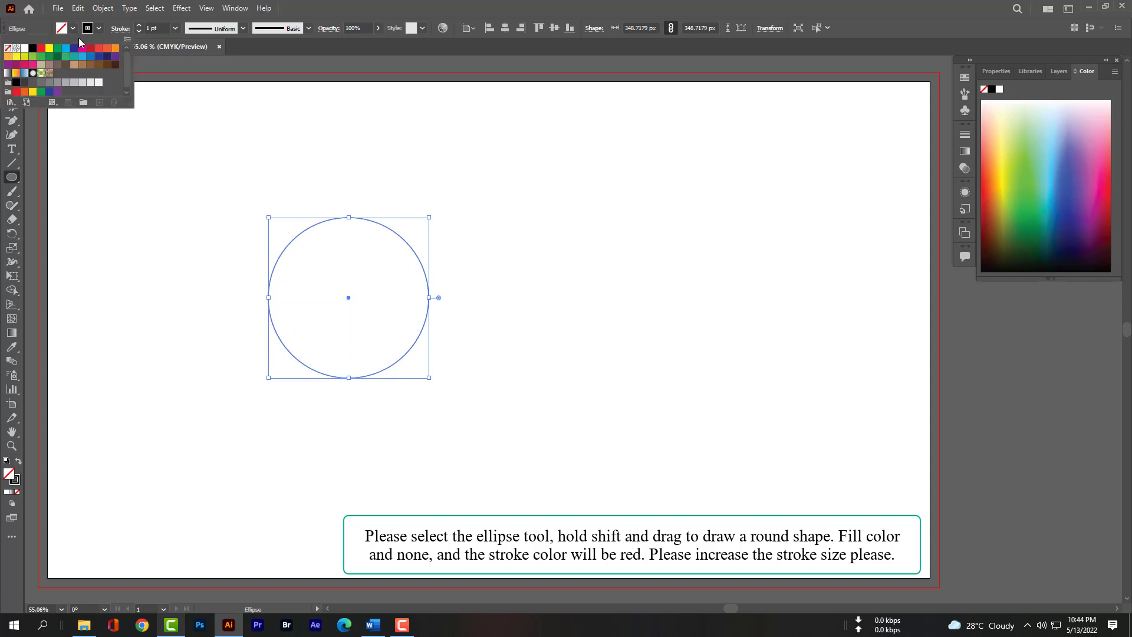
pyautogui.click(98, 28)
pyautogui.click(99, 27)
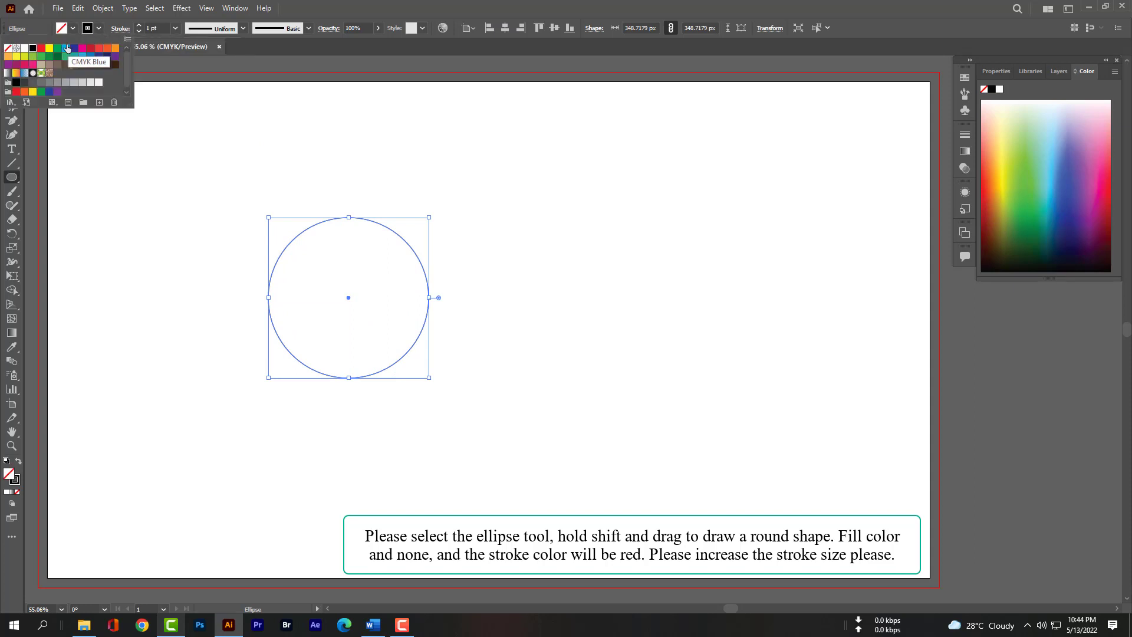
pyautogui.click(41, 47)
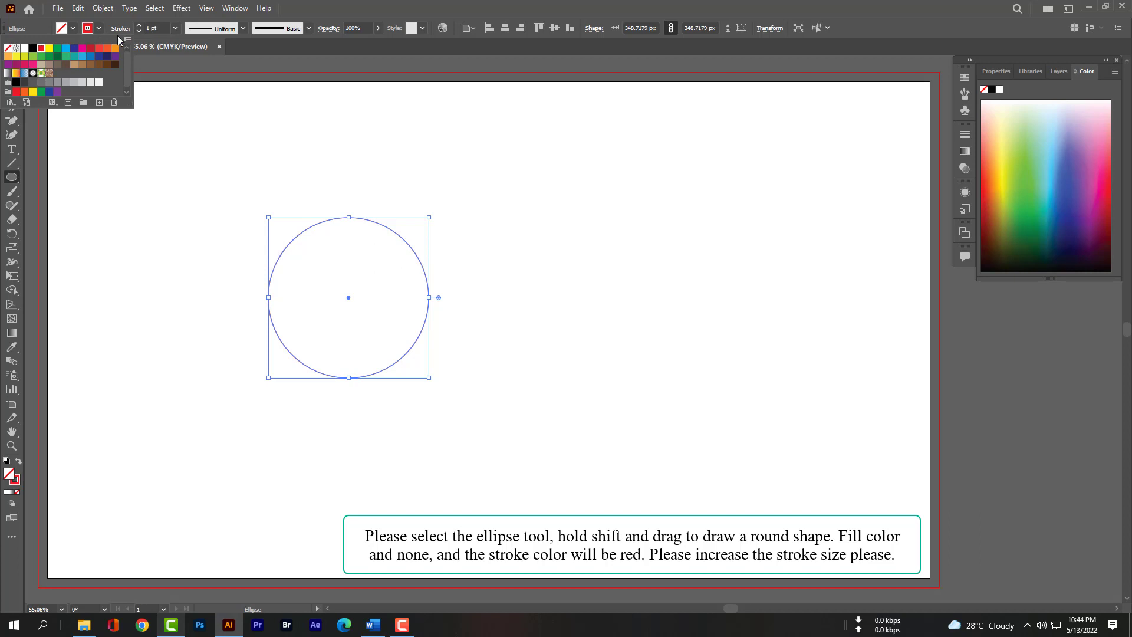
pyautogui.click(173, 27)
pyautogui.click(173, 27)
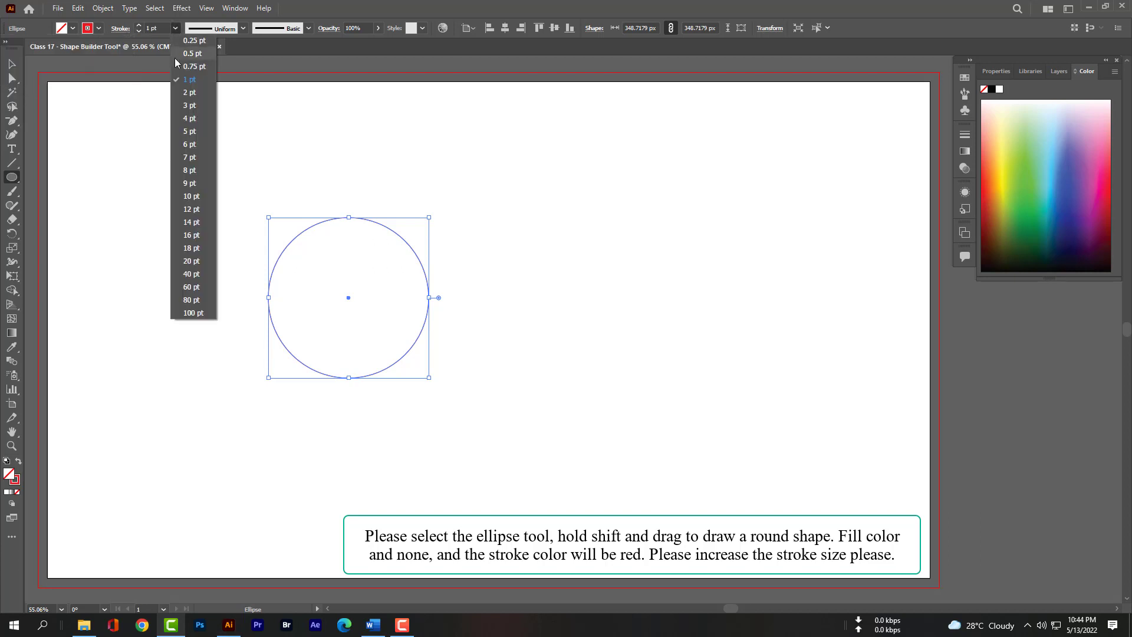
pyautogui.click(191, 260)
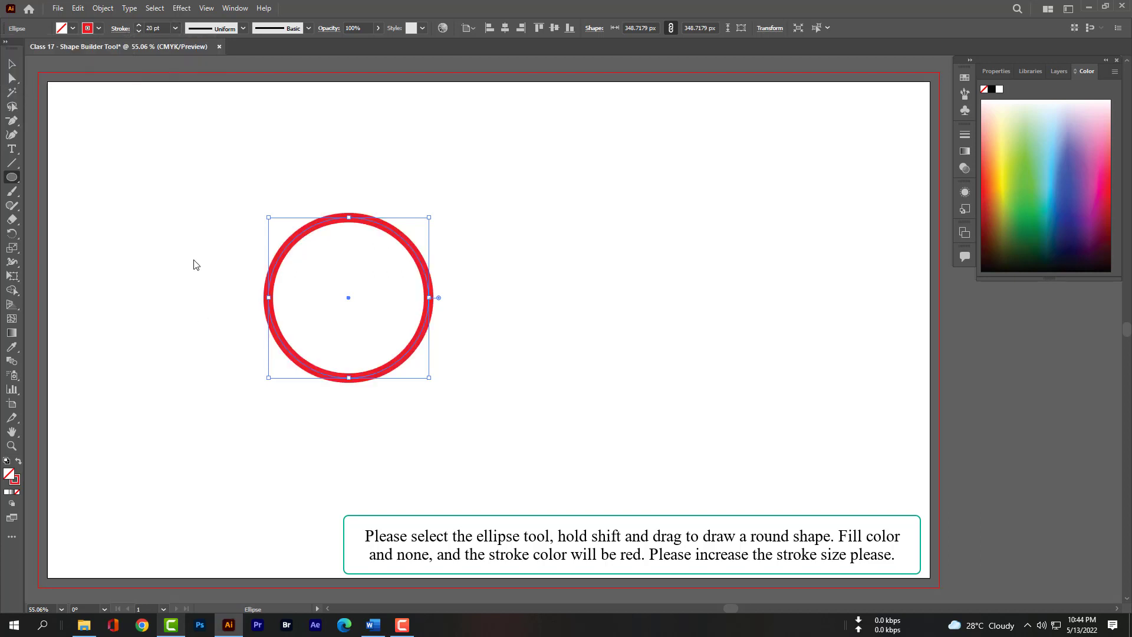
pyautogui.click(16, 65)
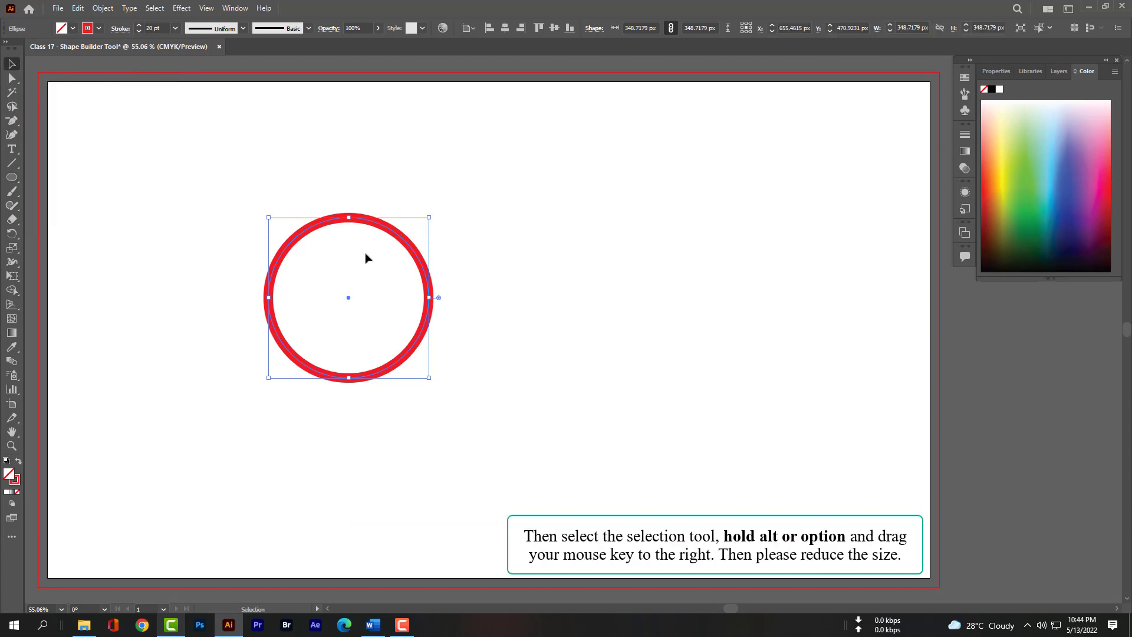
# - Duplicate the ring, scale the copy to about 200 px, overlap the big ring's right side, and select both
pyautogui.moveTo(425, 324); pyautogui.dragTo(605, 342)
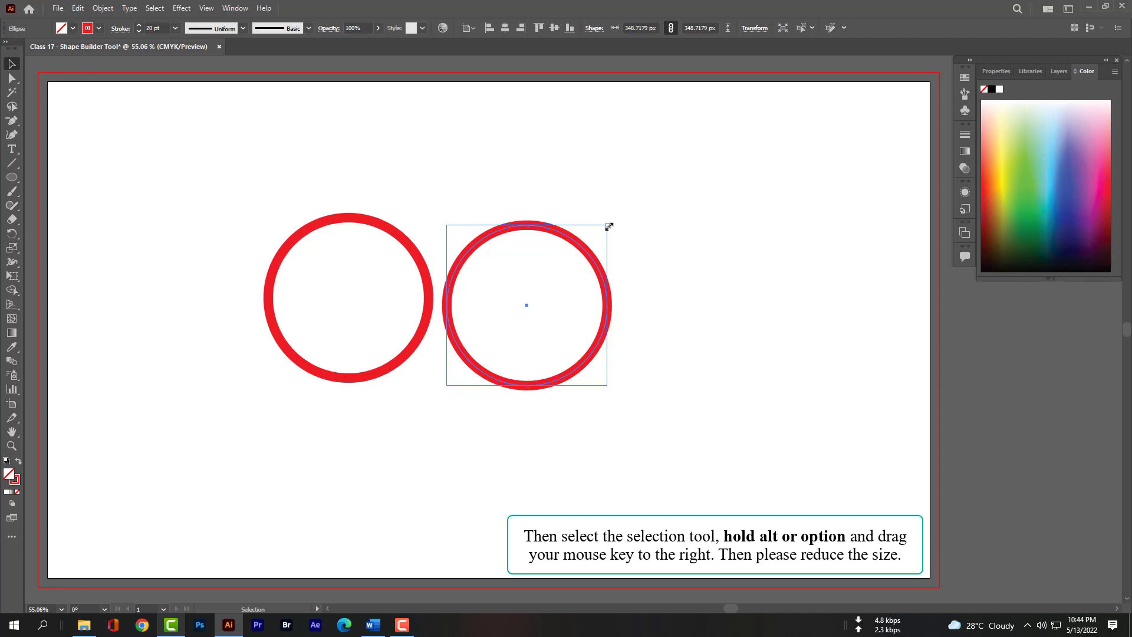
pyautogui.moveTo(609, 227); pyautogui.dragTo(551, 295)
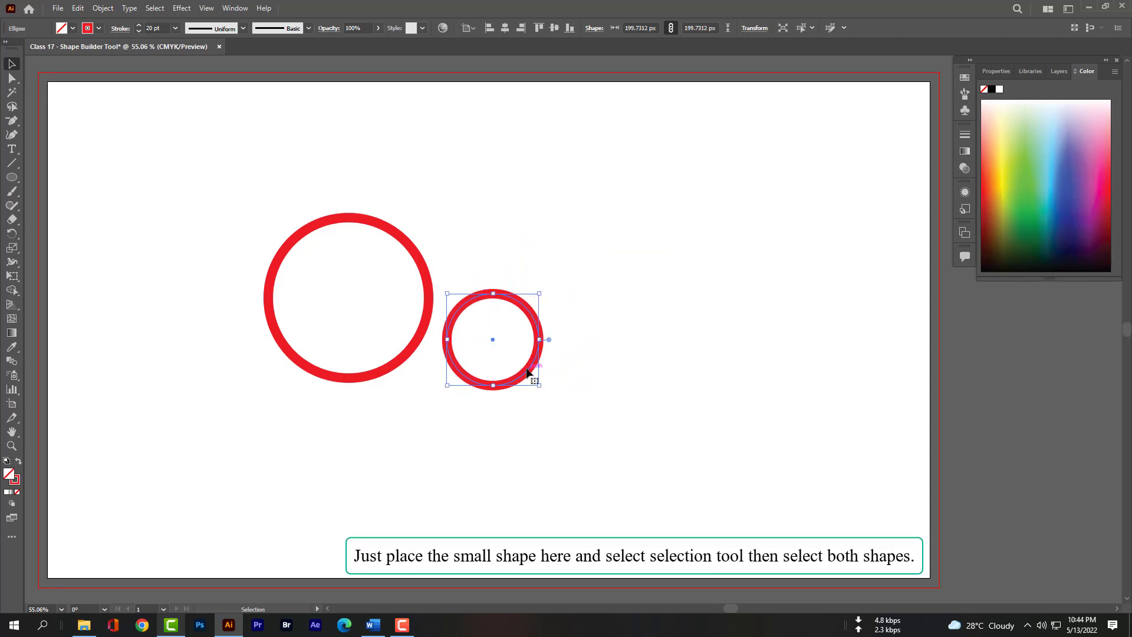
pyautogui.moveTo(527, 374); pyautogui.dragTo(473, 334)
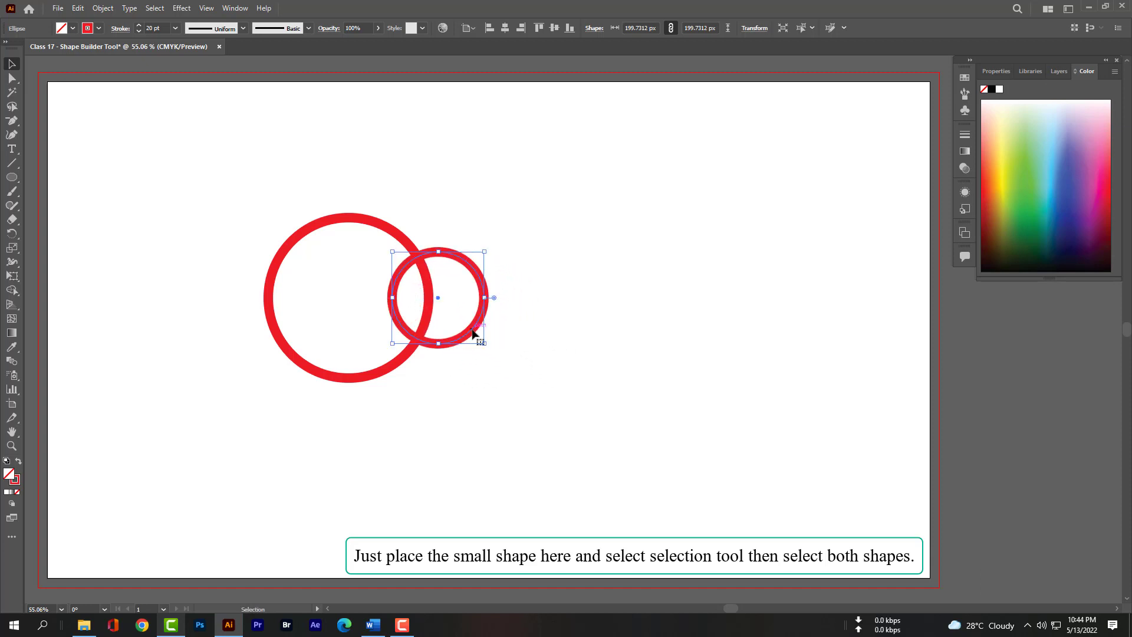
pyautogui.moveTo(115, 140); pyautogui.dragTo(585, 431)
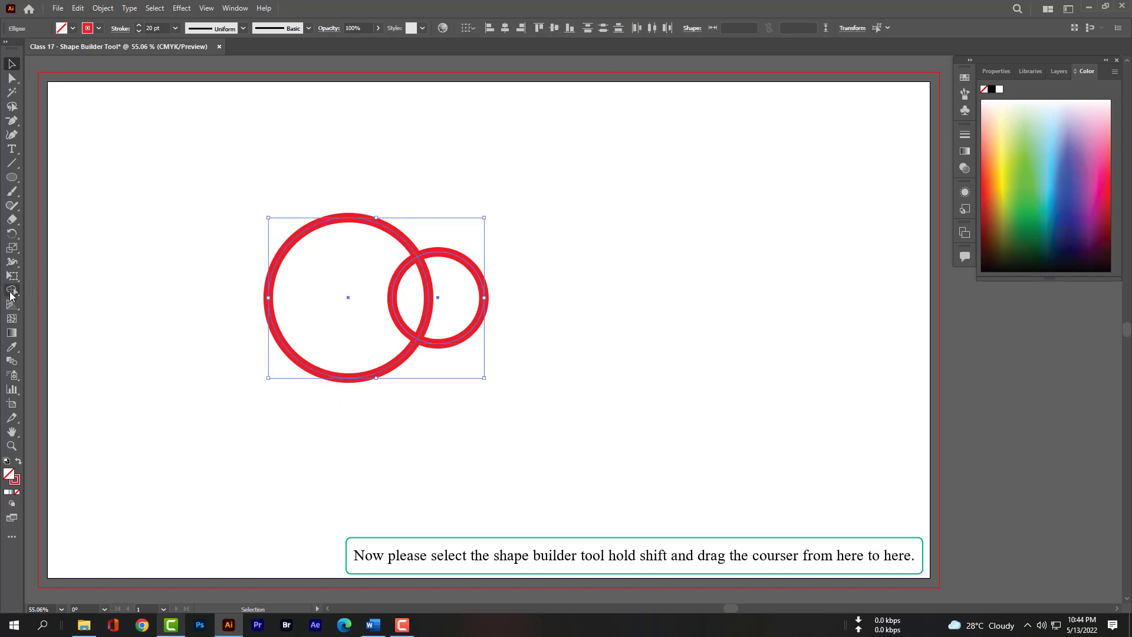
# - Merge both rings with the Shape Builder into one path about 468.9 px wide, then select it
pyautogui.moveTo(12, 290); pyautogui.dragTo(54, 293)
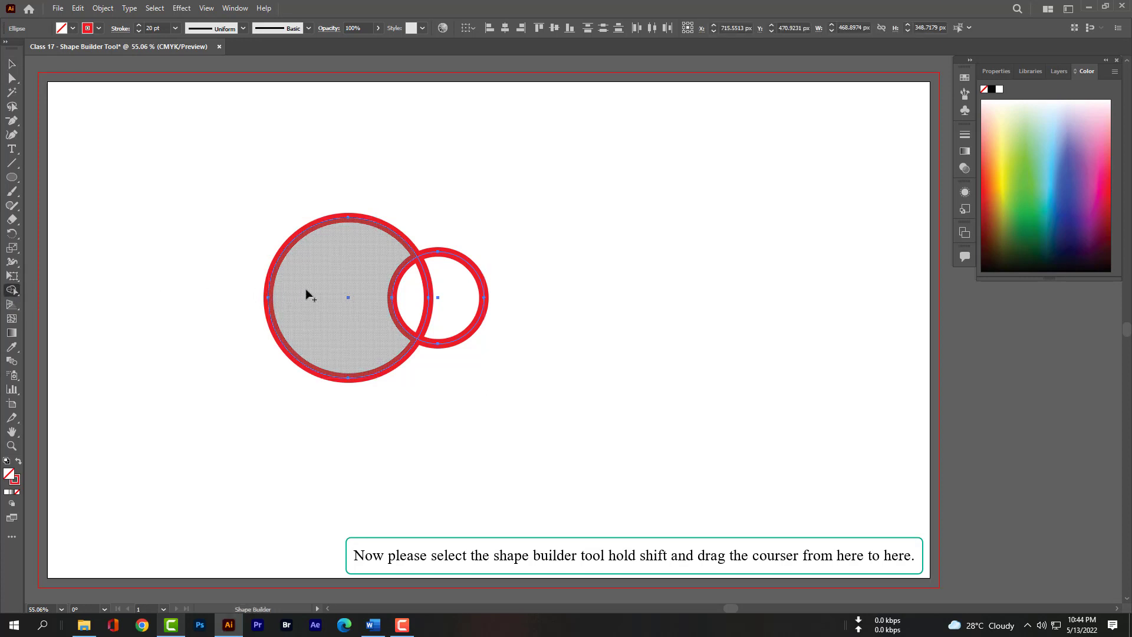
pyautogui.moveTo(301, 298); pyautogui.dragTo(455, 300)
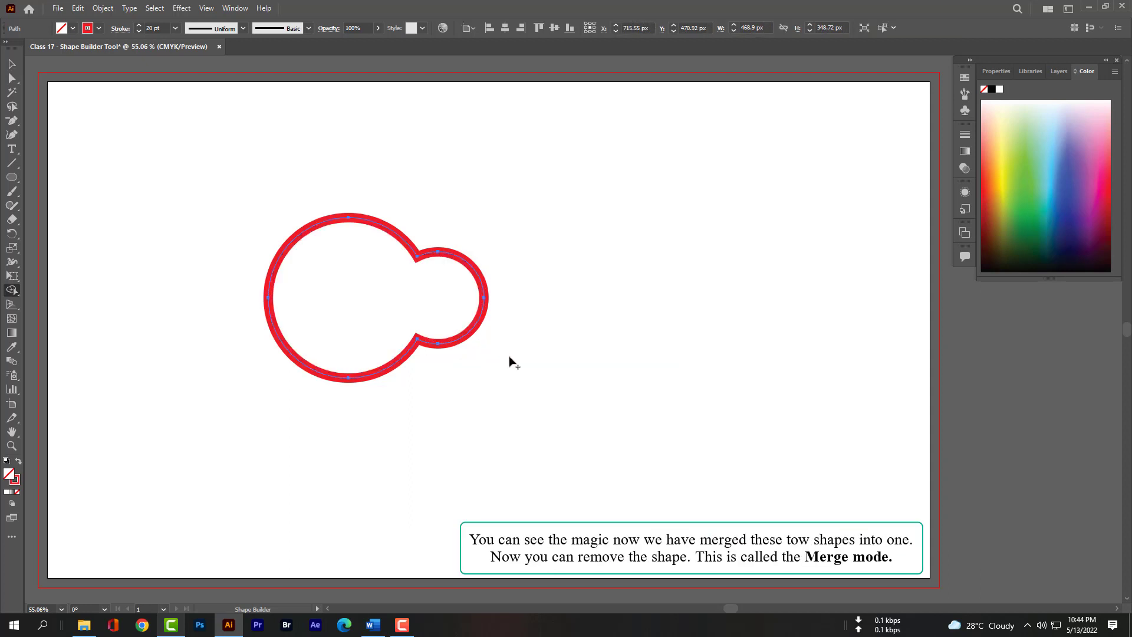
pyautogui.click(12, 64)
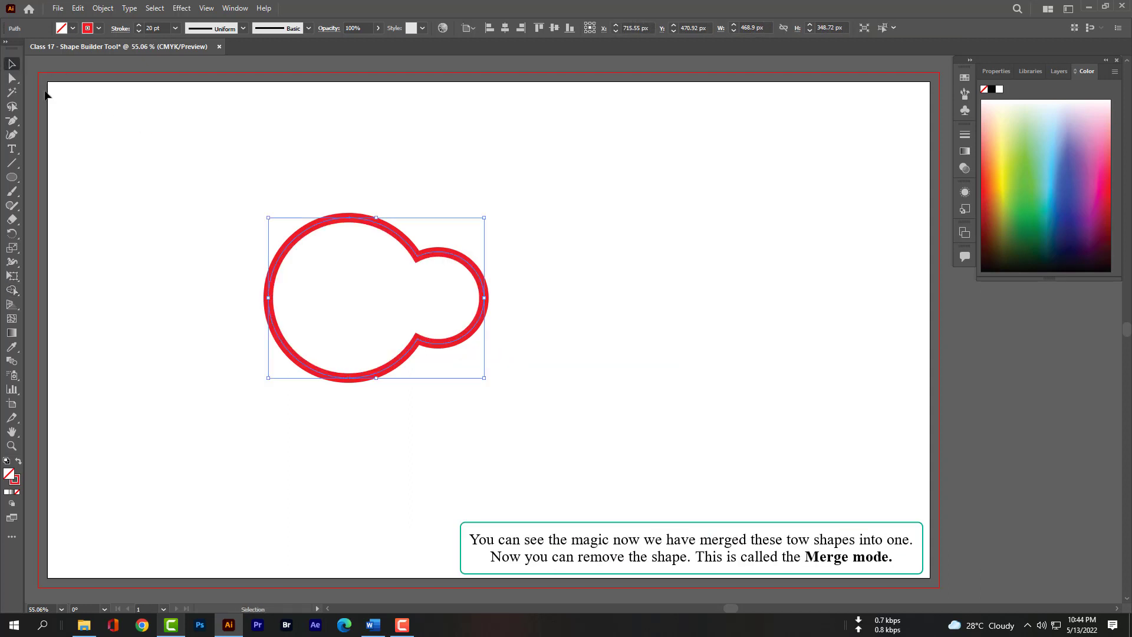
pyautogui.moveTo(133, 145); pyautogui.dragTo(565, 463)
# - Delete the merged shape and draw a new circle about 287.2 px wide left of centre
pyautogui.press('Delete')
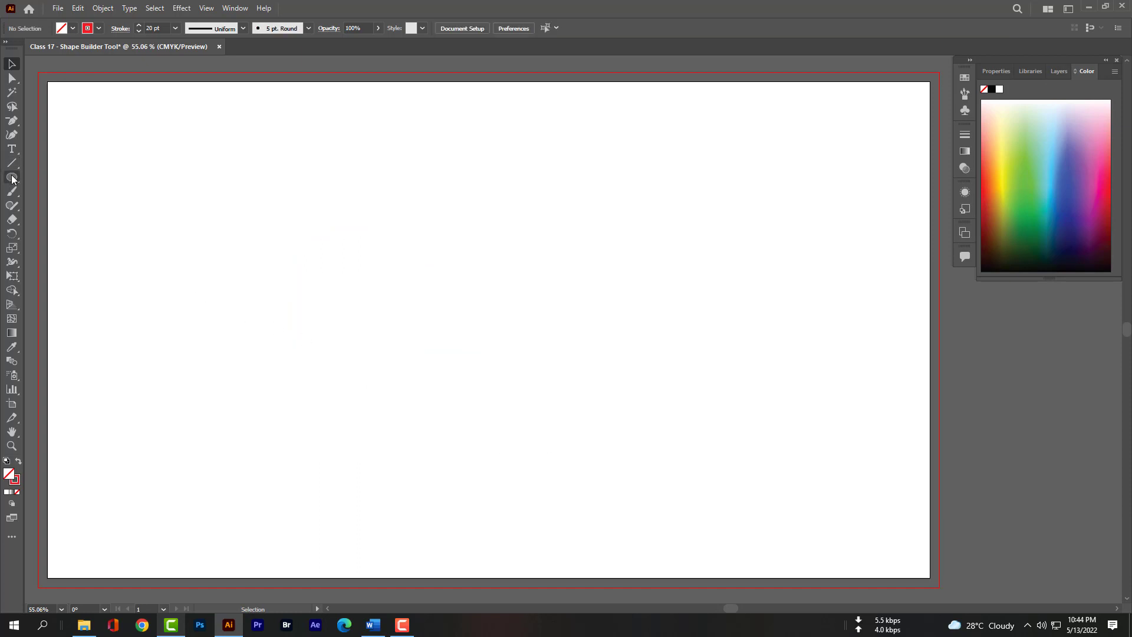
pyautogui.moveTo(12, 177); pyautogui.dragTo(67, 203)
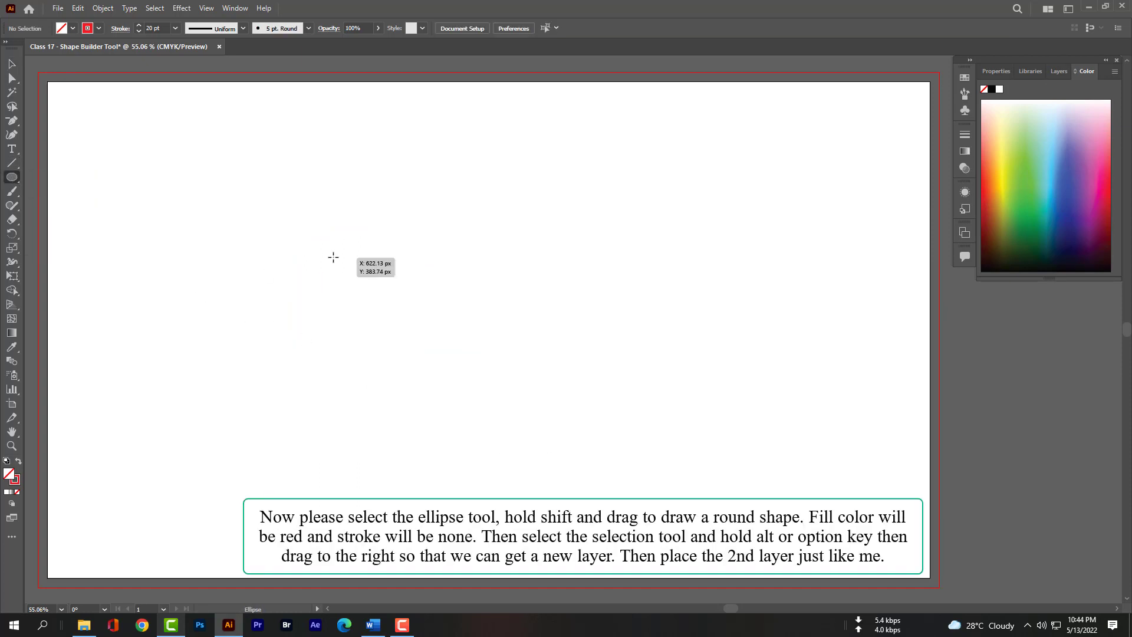
pyautogui.moveTo(334, 257); pyautogui.dragTo(465, 375)
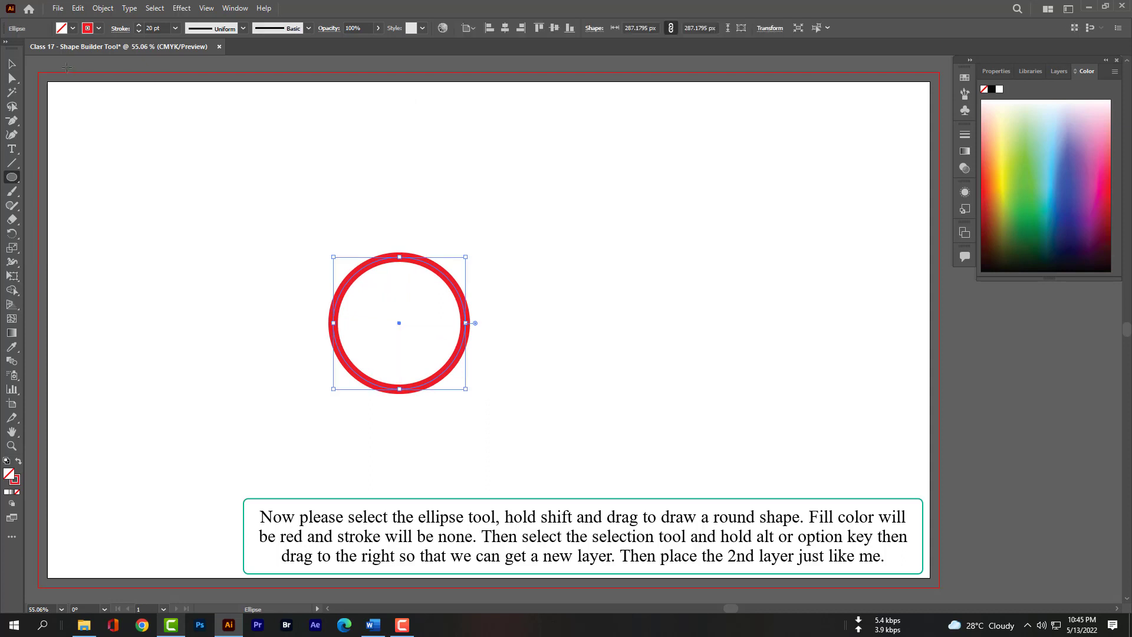
pyautogui.click(12, 63)
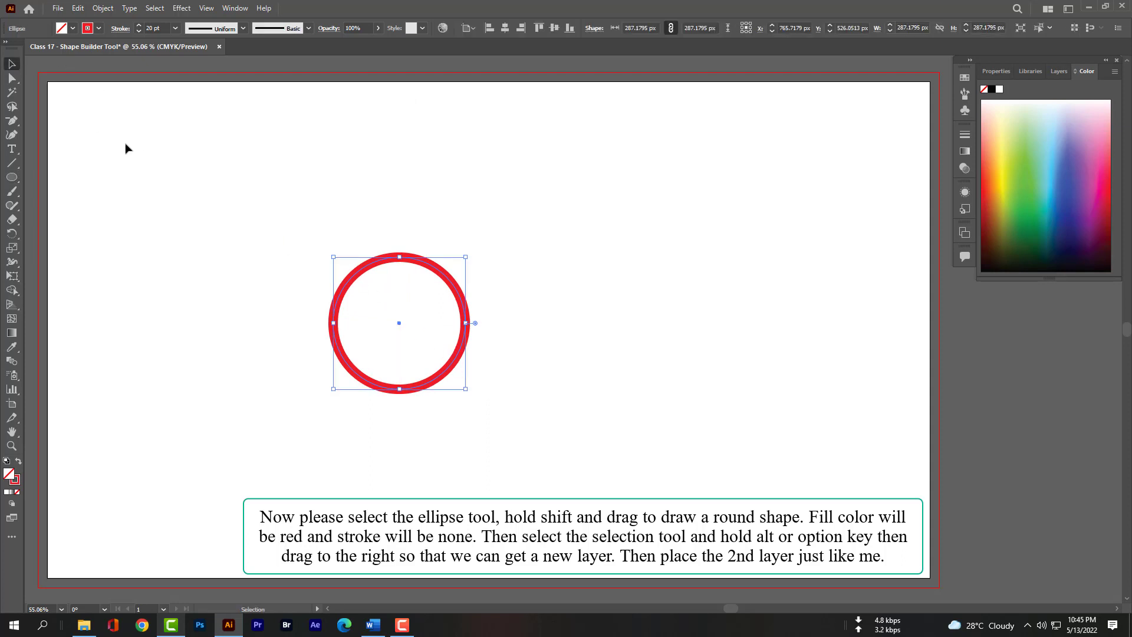
# - Set the circle's fill to red and its stroke to None
pyautogui.click(73, 28)
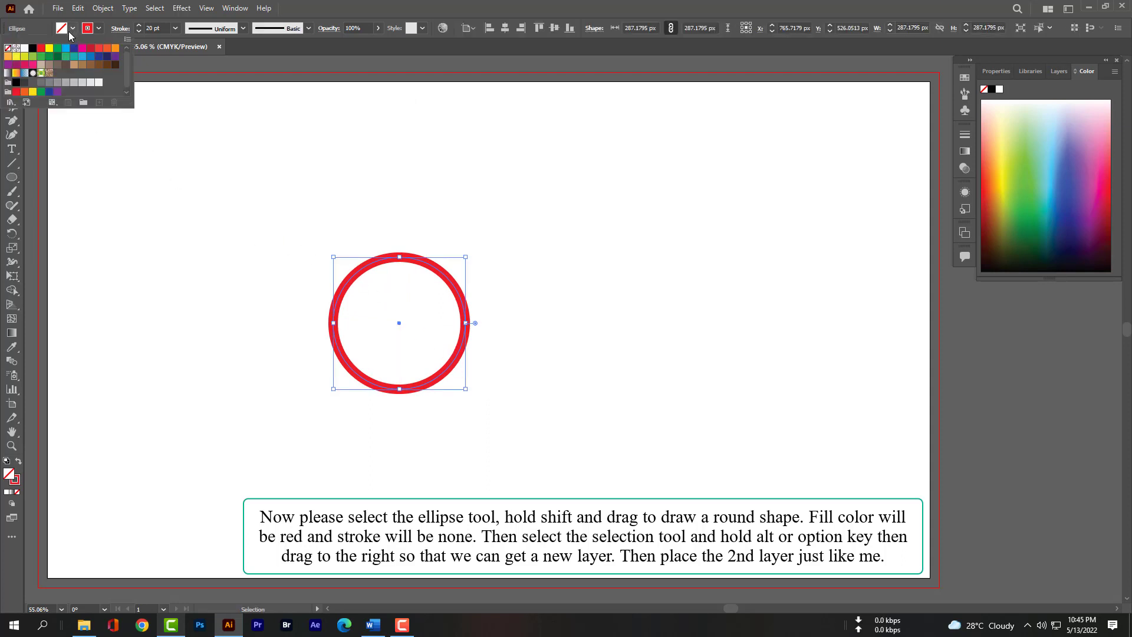
pyautogui.click(40, 48)
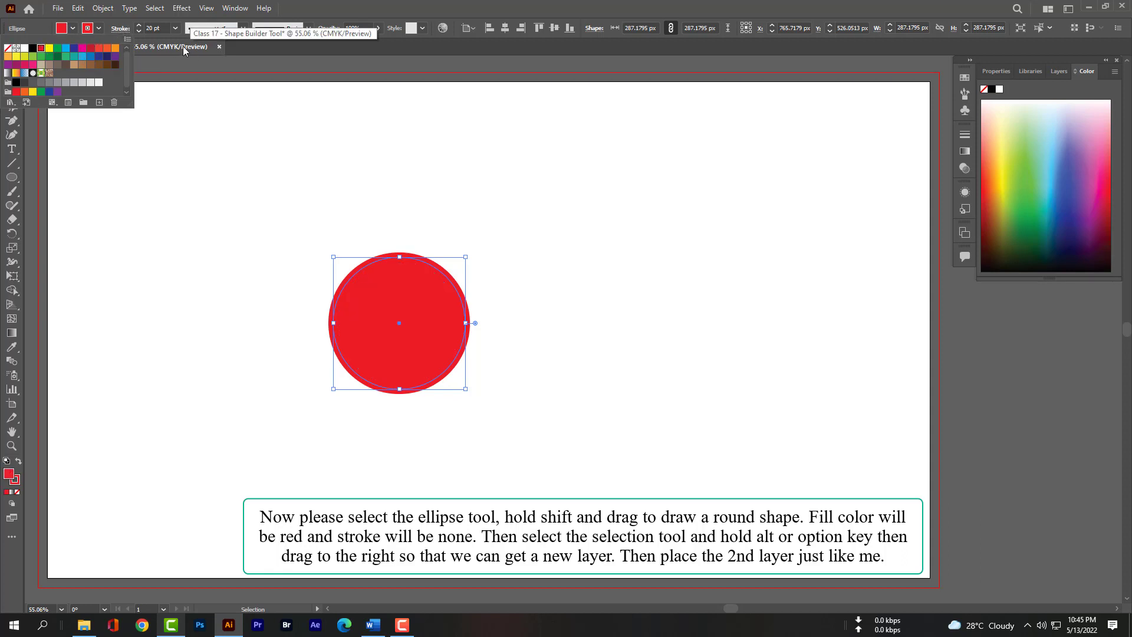
pyautogui.click(98, 28)
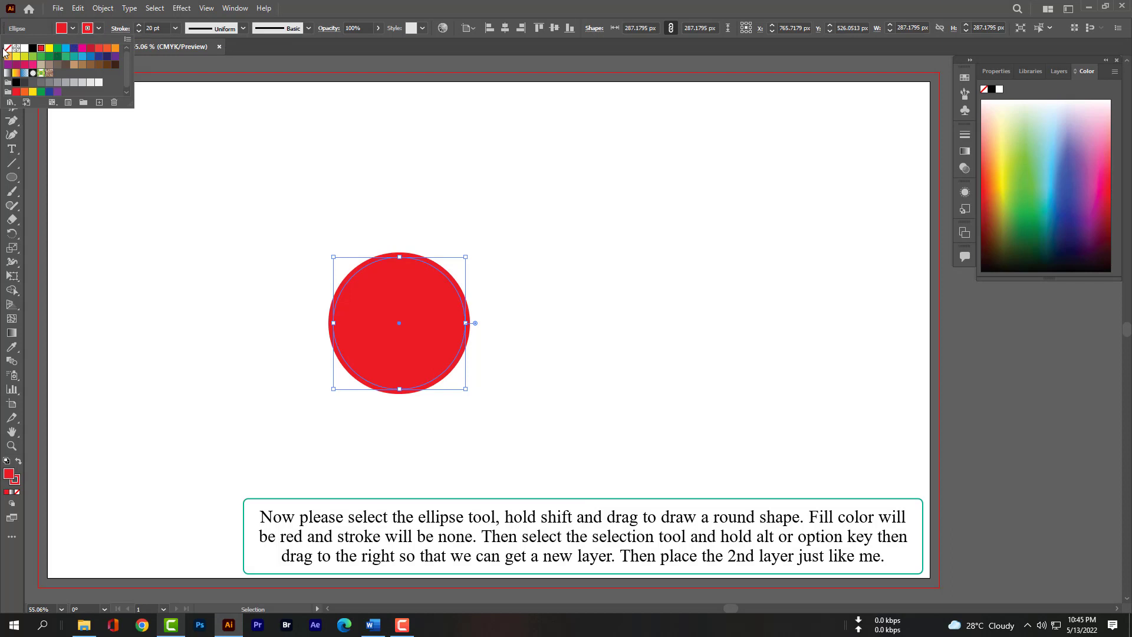
pyautogui.click(9, 49)
pyautogui.click(161, 47)
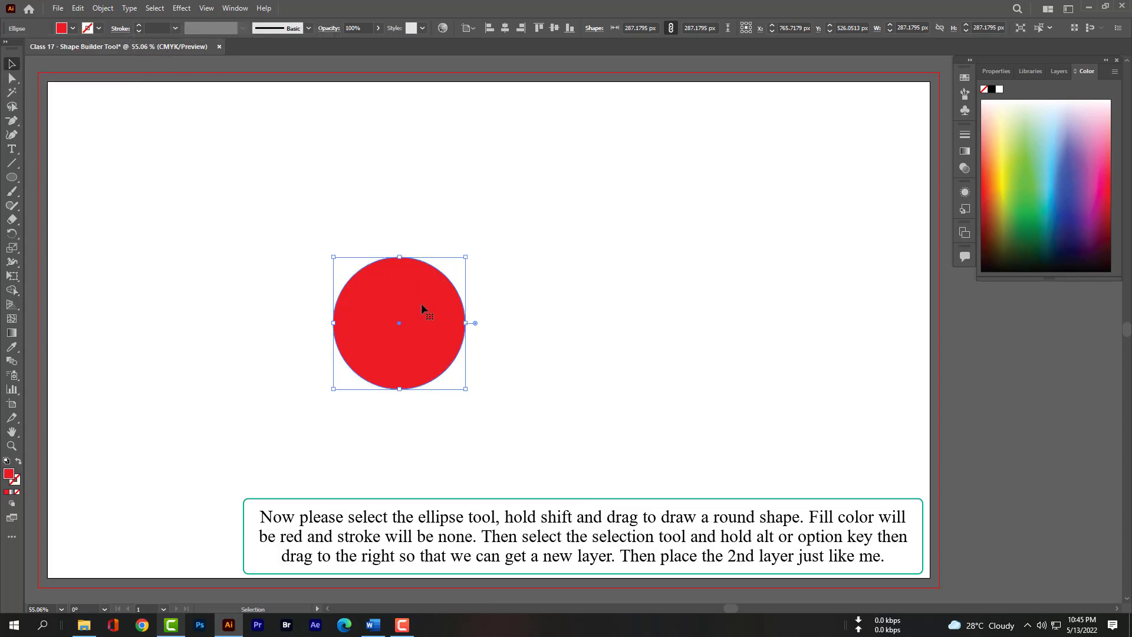
# - Alt-drag an overlapping copy of the red circle to the right and select both circles
pyautogui.moveTo(420, 313); pyautogui.dragTo(466, 312)
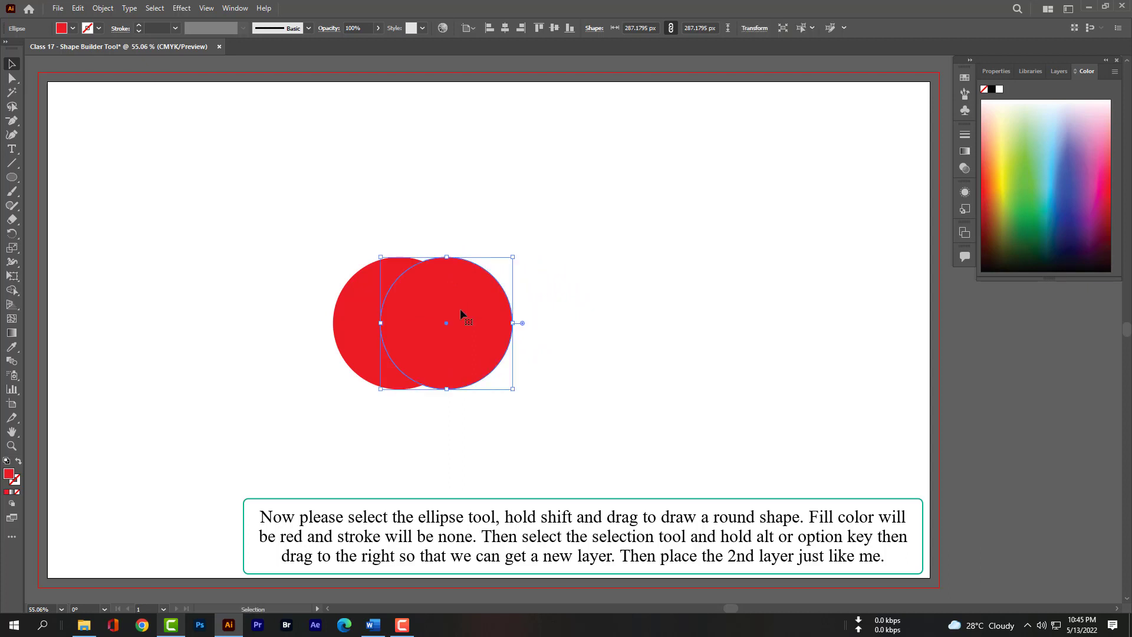
pyautogui.moveTo(271, 234); pyautogui.dragTo(602, 431)
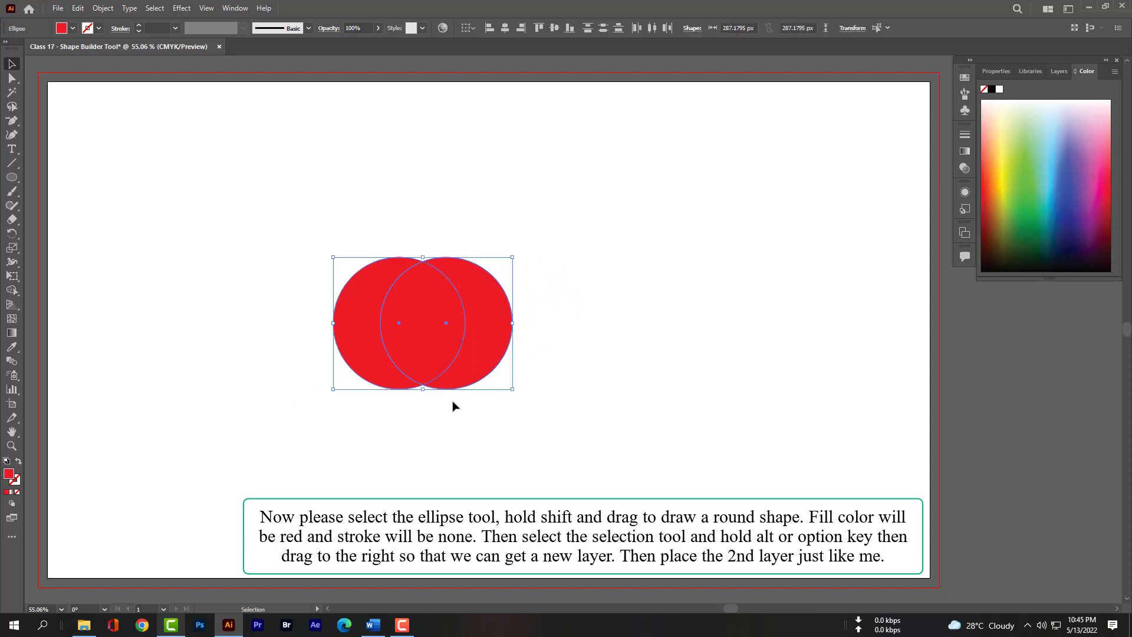
# - Split the overlap into a lens with the Shape Builder, pull it out, then delete every piece
pyautogui.click(13, 291)
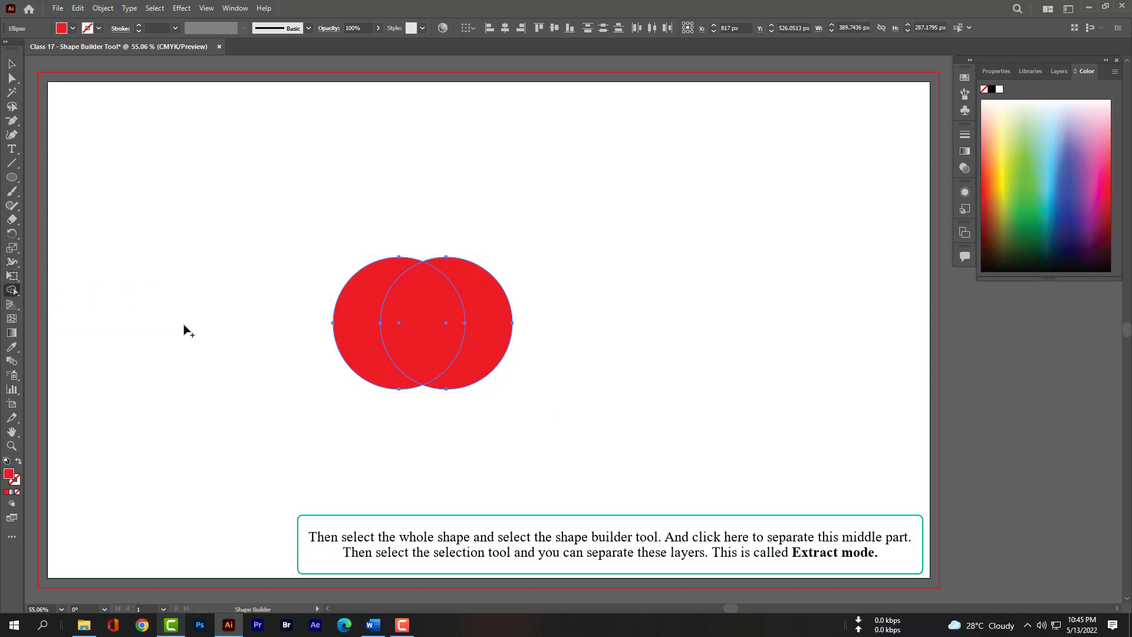
pyautogui.click(429, 324)
pyautogui.click(13, 66)
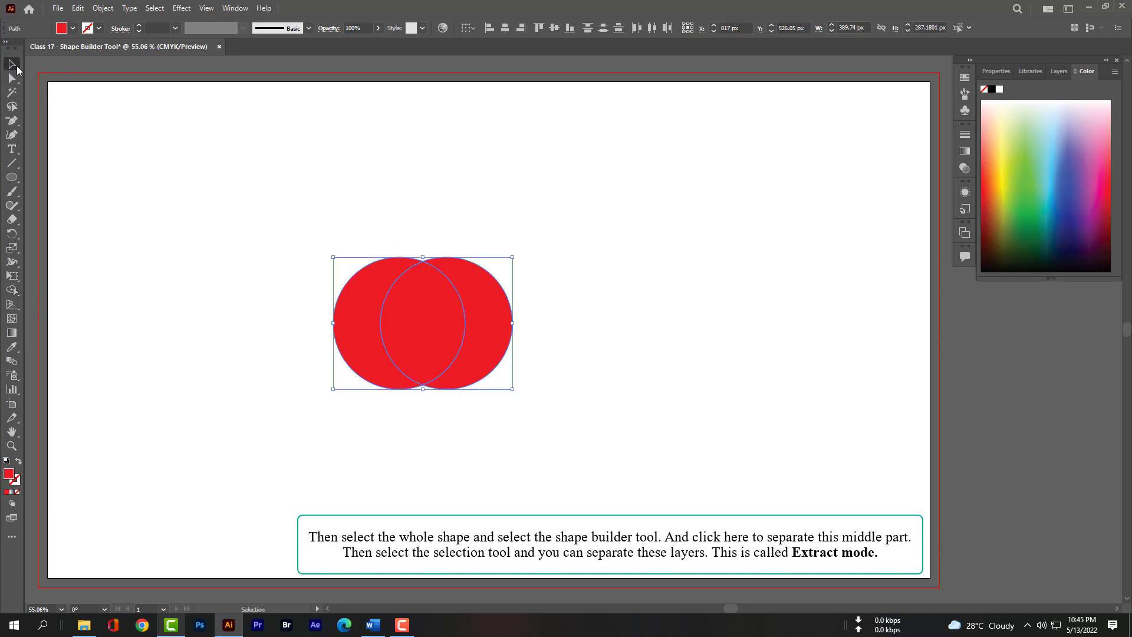
pyautogui.click(400, 180)
pyautogui.moveTo(415, 331); pyautogui.dragTo(611, 337)
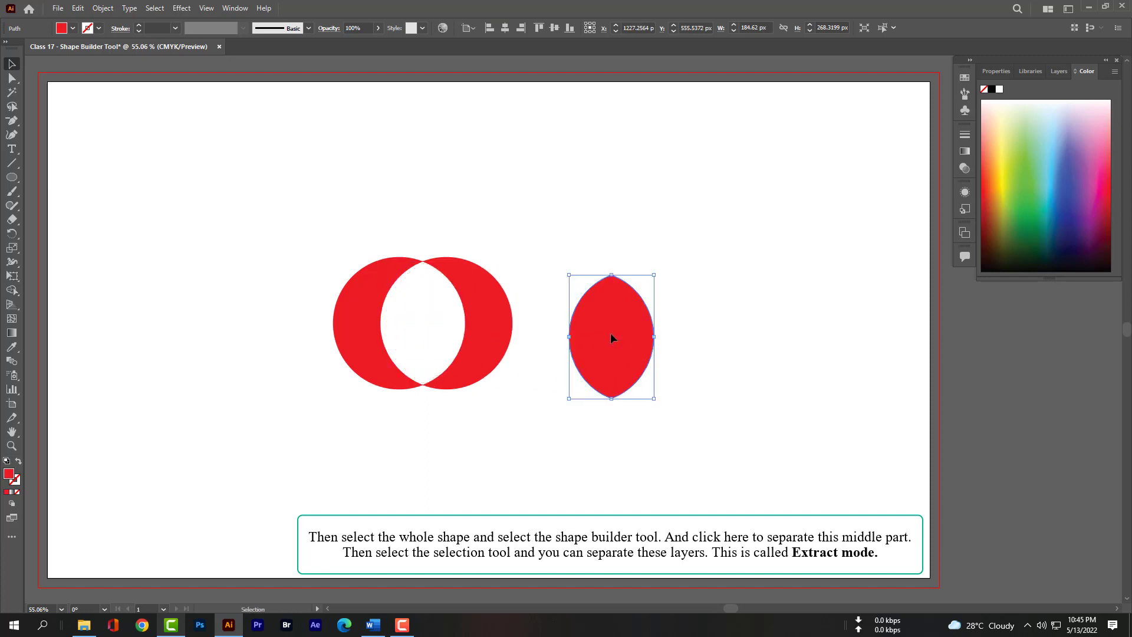
pyautogui.moveTo(119, 150); pyautogui.dragTo(738, 458)
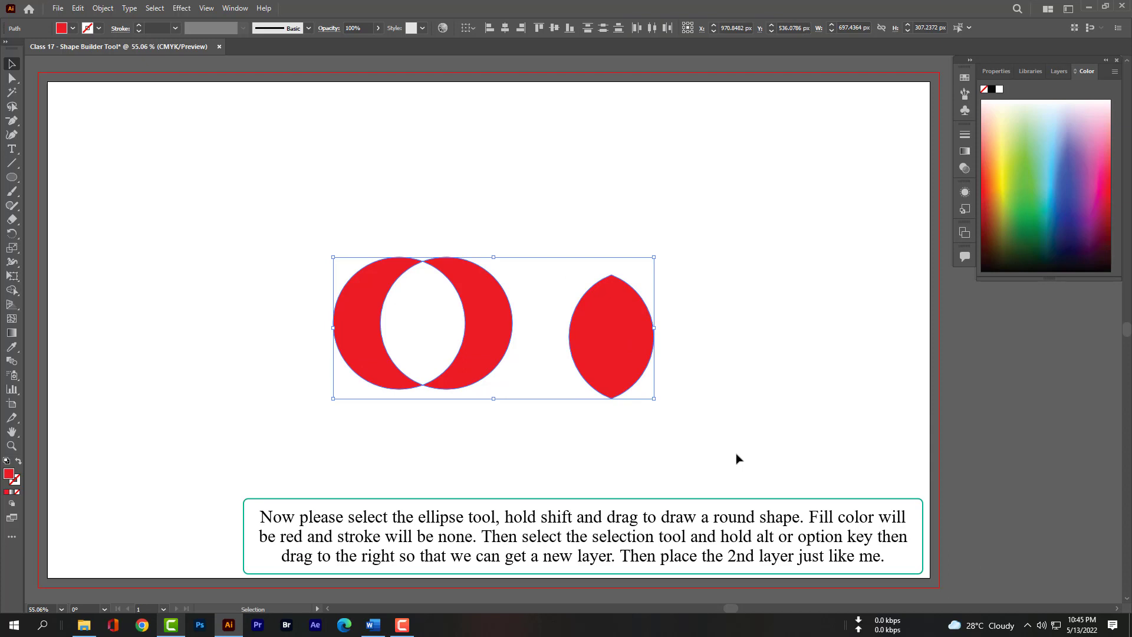
pyautogui.press('Delete')
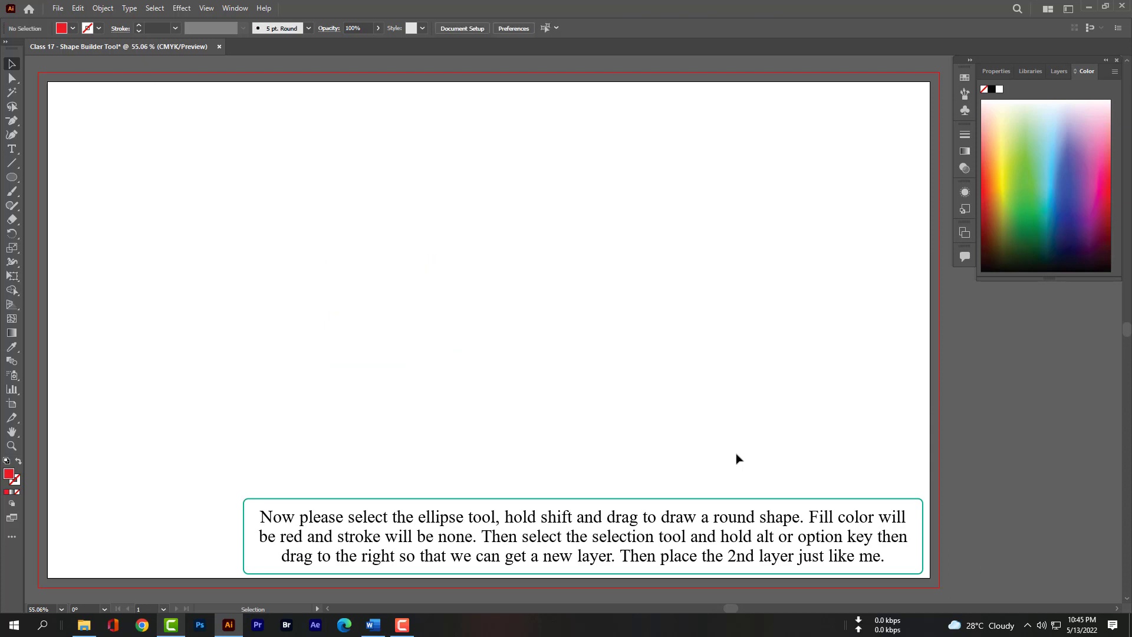
# - Draw a red circle about 307.7 px wide, add an overlapping copy to its right, and select both
pyautogui.moveTo(11, 177); pyautogui.dragTo(71, 206)
pyautogui.moveTo(328, 266); pyautogui.dragTo(470, 387)
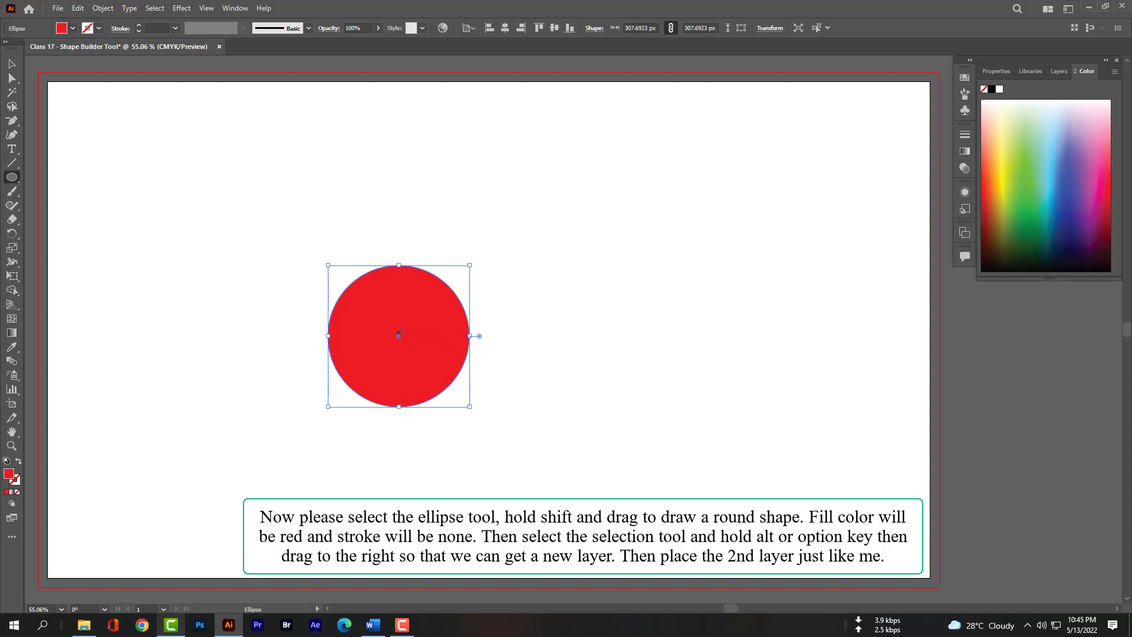
pyautogui.click(11, 64)
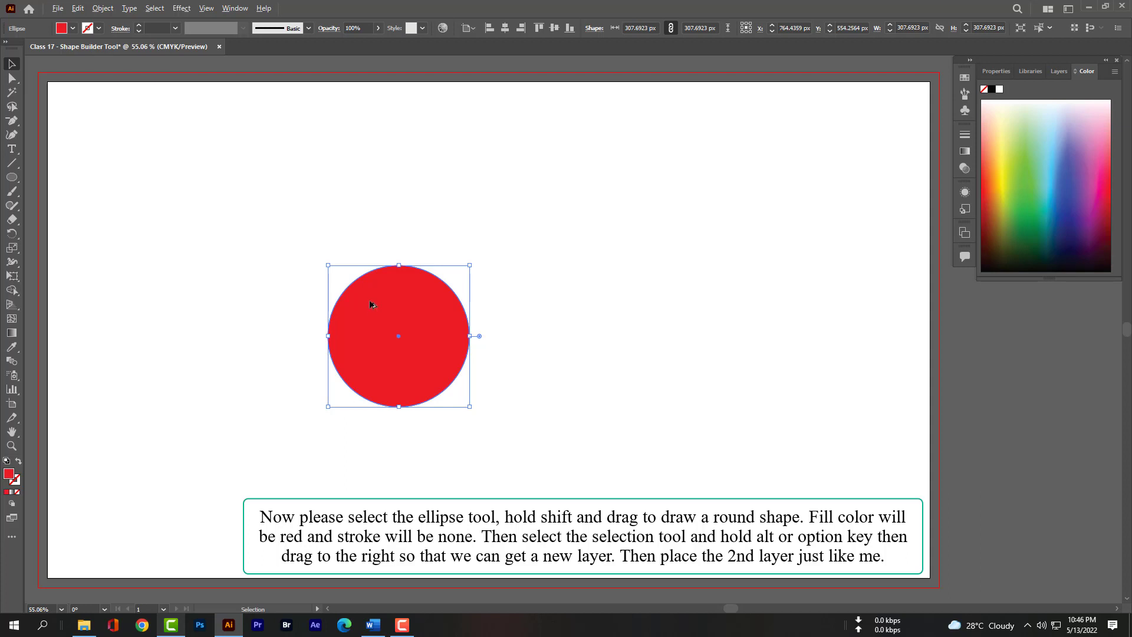
pyautogui.moveTo(375, 313); pyautogui.dragTo(426, 318)
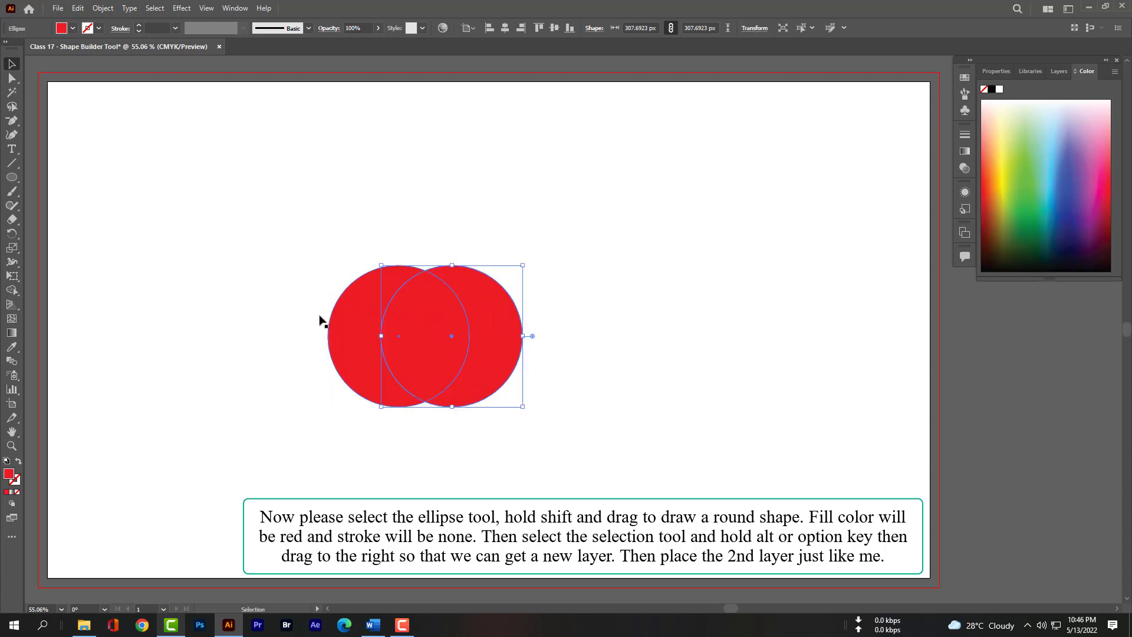
pyautogui.moveTo(260, 230); pyautogui.dragTo(617, 450)
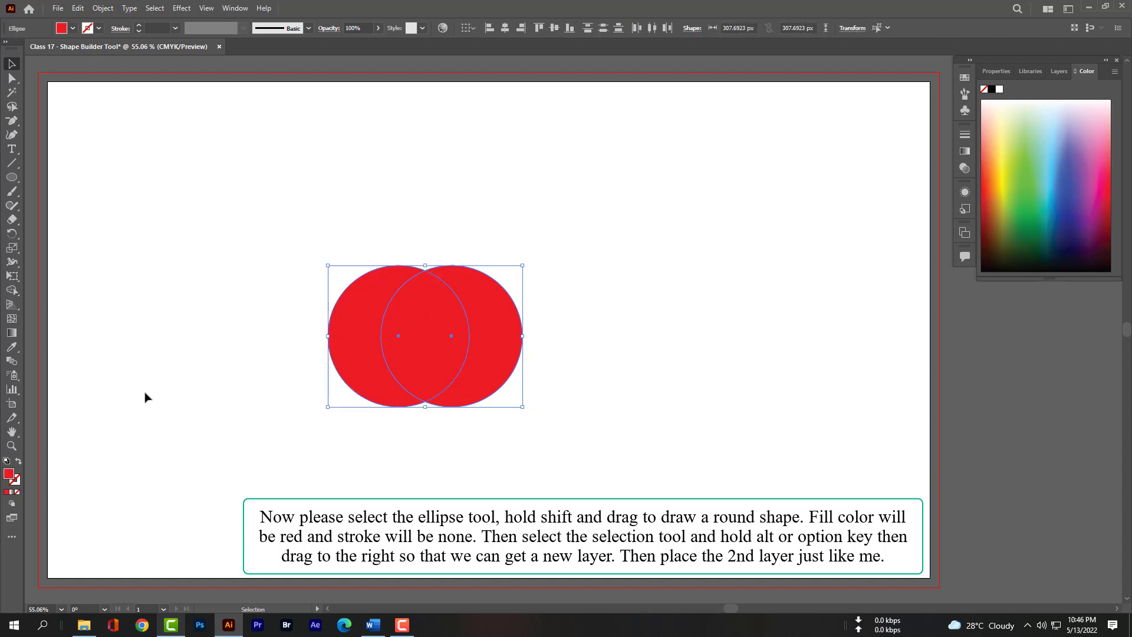
pyautogui.moveTo(15, 289); pyautogui.dragTo(34, 290)
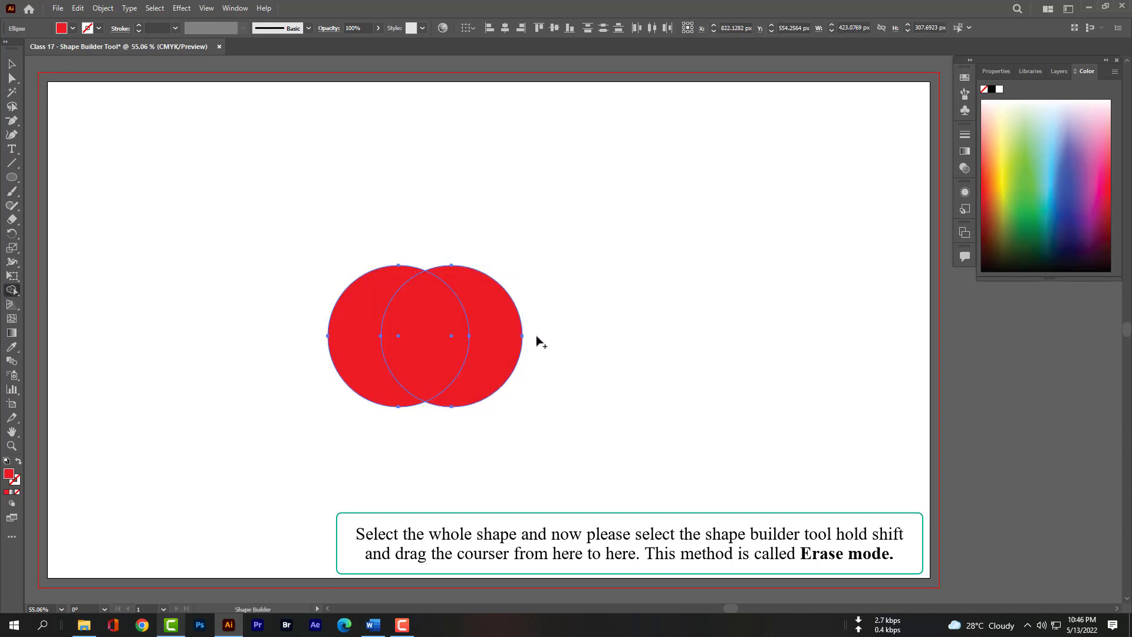
# - Erase the overlap with the Shape Builder to leave a crescent, then delete the right circle and the crescent
pyautogui.moveTo(536, 336); pyautogui.dragTo(391, 336)
pyautogui.click(13, 64)
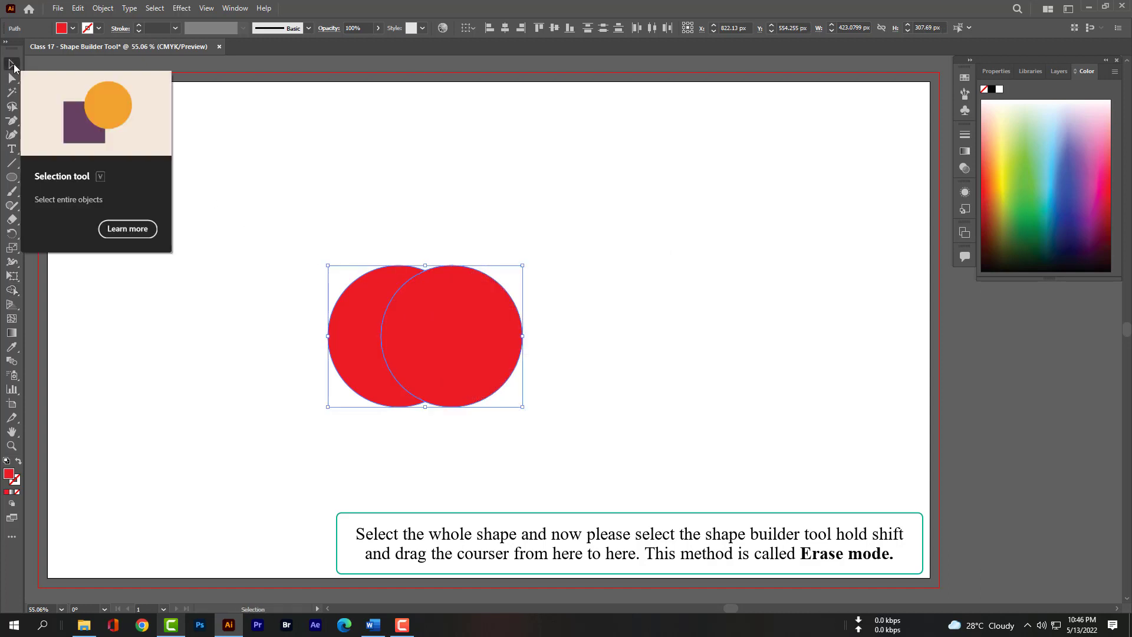
pyautogui.click(415, 211)
pyautogui.moveTo(438, 328); pyautogui.dragTo(575, 336)
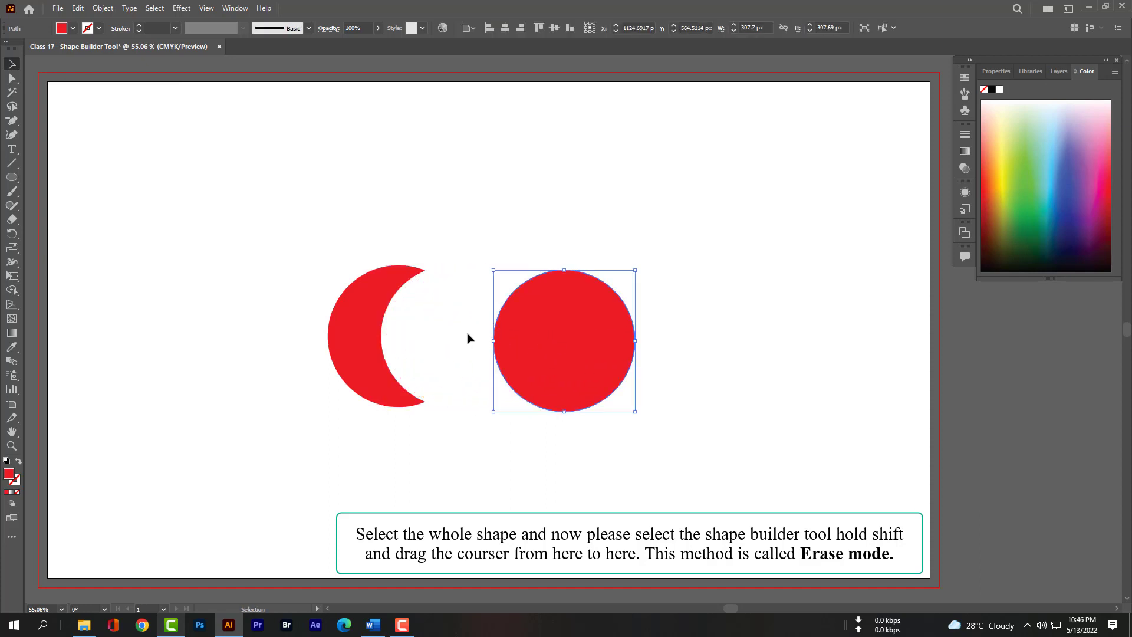
pyautogui.press('Delete')
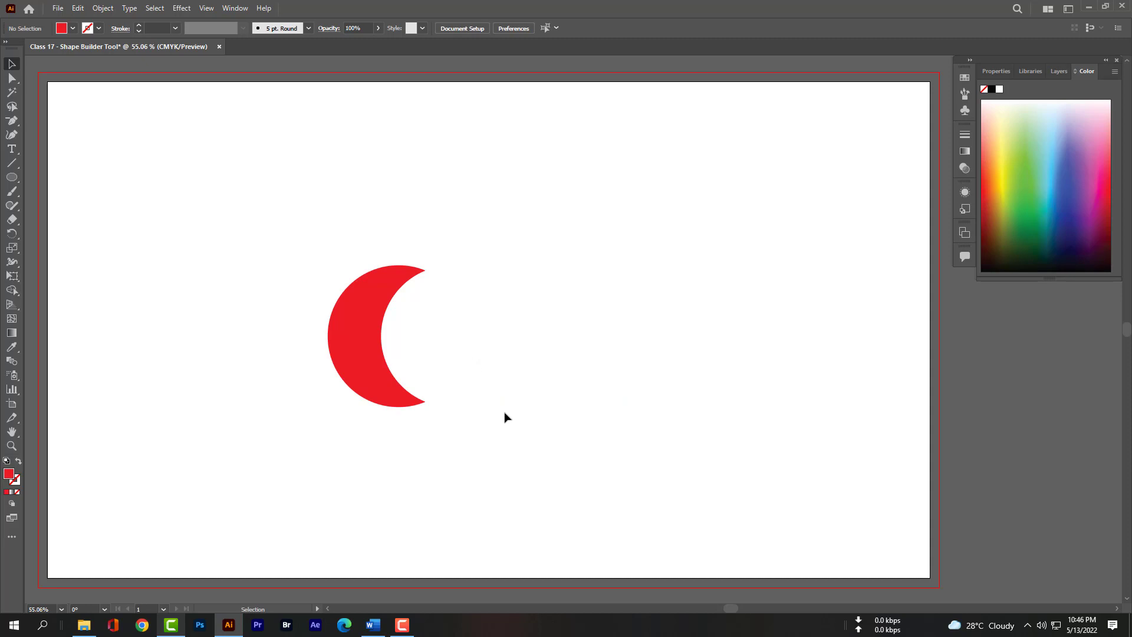
pyautogui.moveTo(505, 417); pyautogui.dragTo(313, 264)
pyautogui.press('Delete')
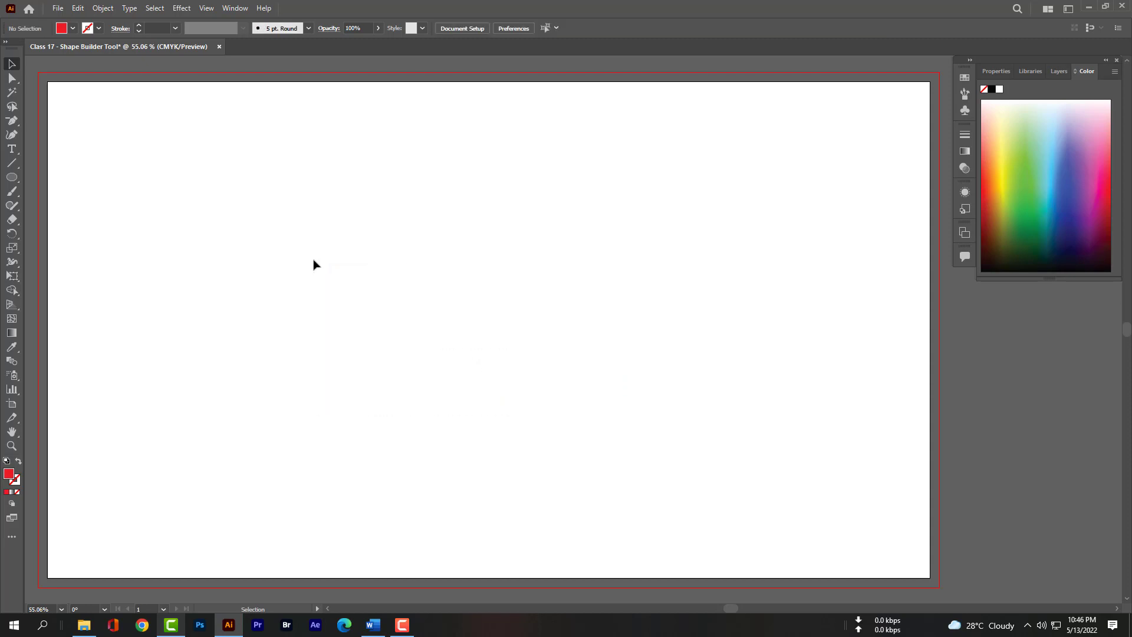
# - Draw a small red square with the Rectangle tool
pyautogui.click(12, 176)
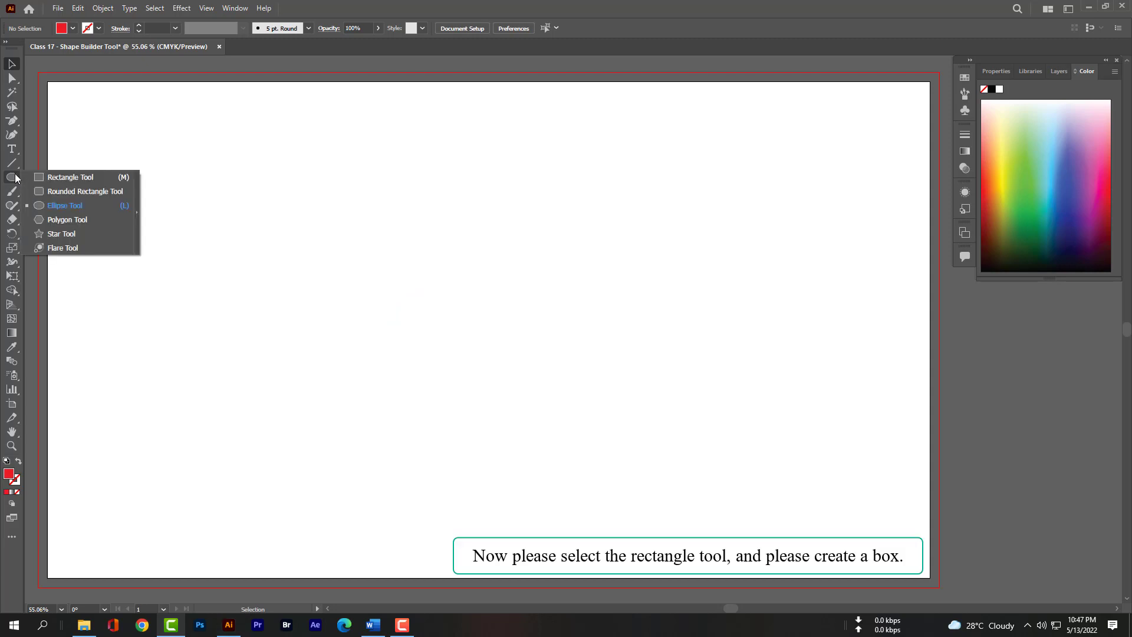
pyautogui.click(54, 179)
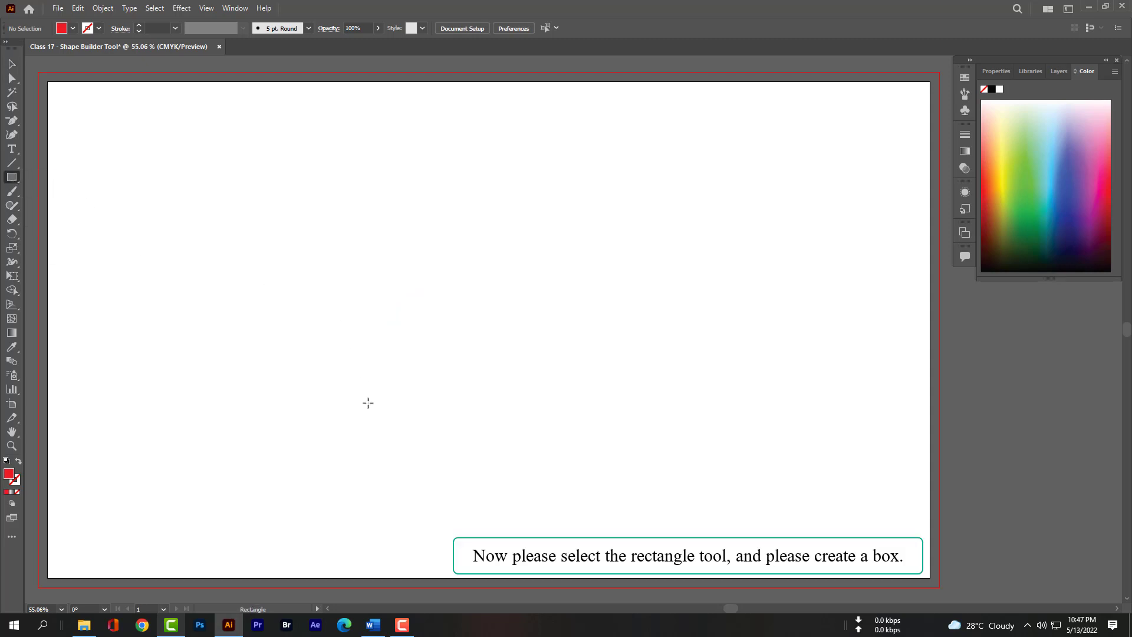
pyautogui.moveTo(354, 389); pyautogui.dragTo(410, 444)
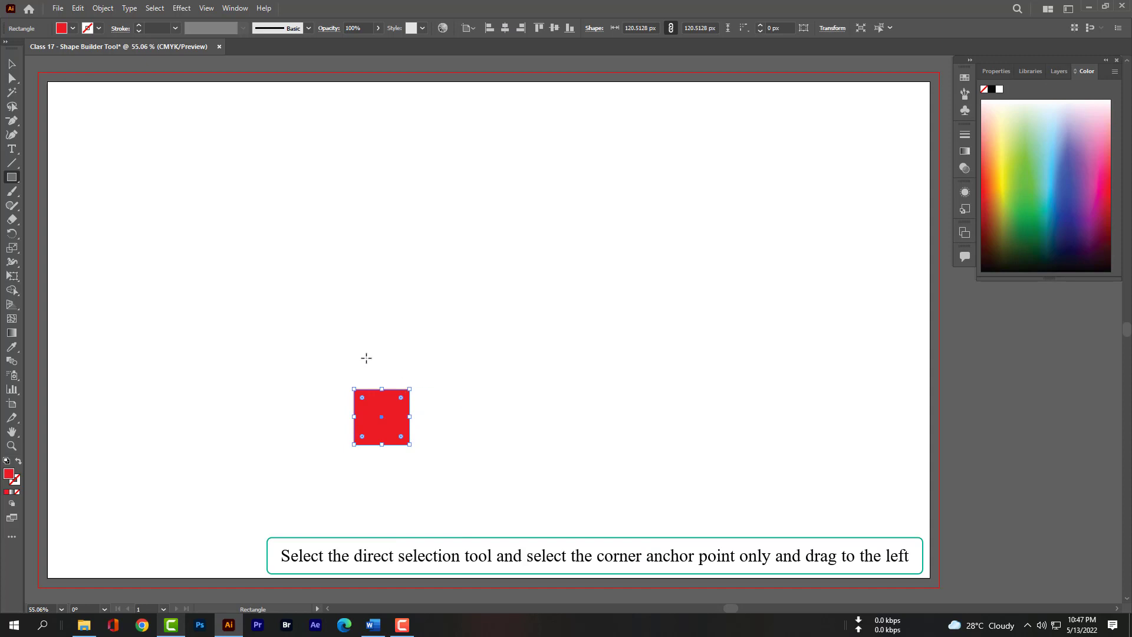
# - Pull the square's top-left and top-right anchors outward so it tapers into a pot
pyautogui.click(10, 78)
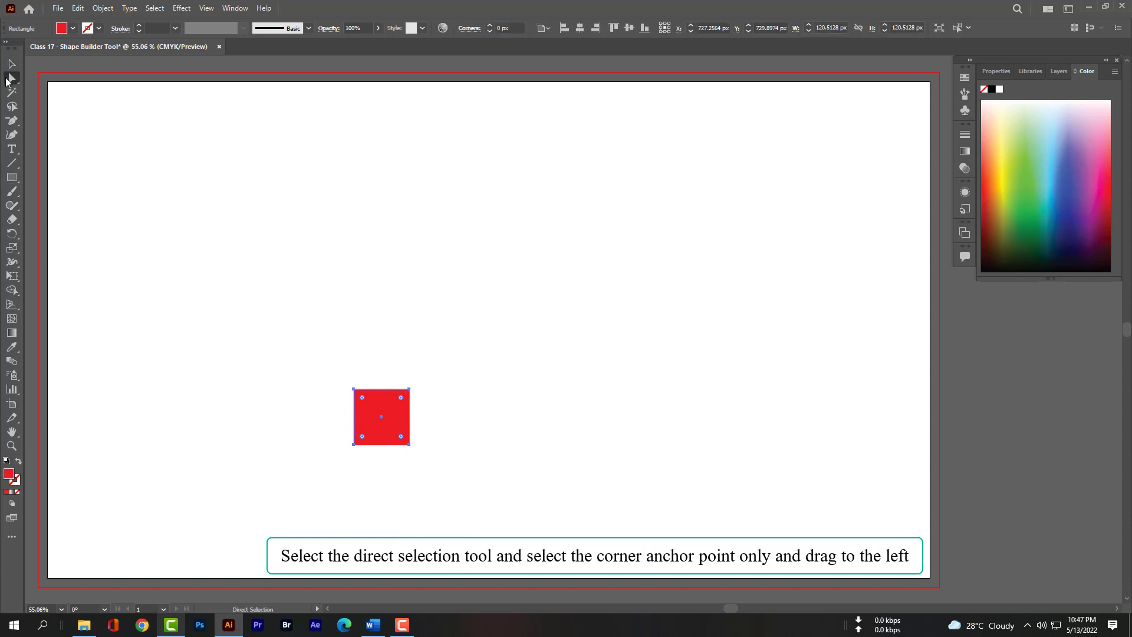
pyautogui.click(353, 390)
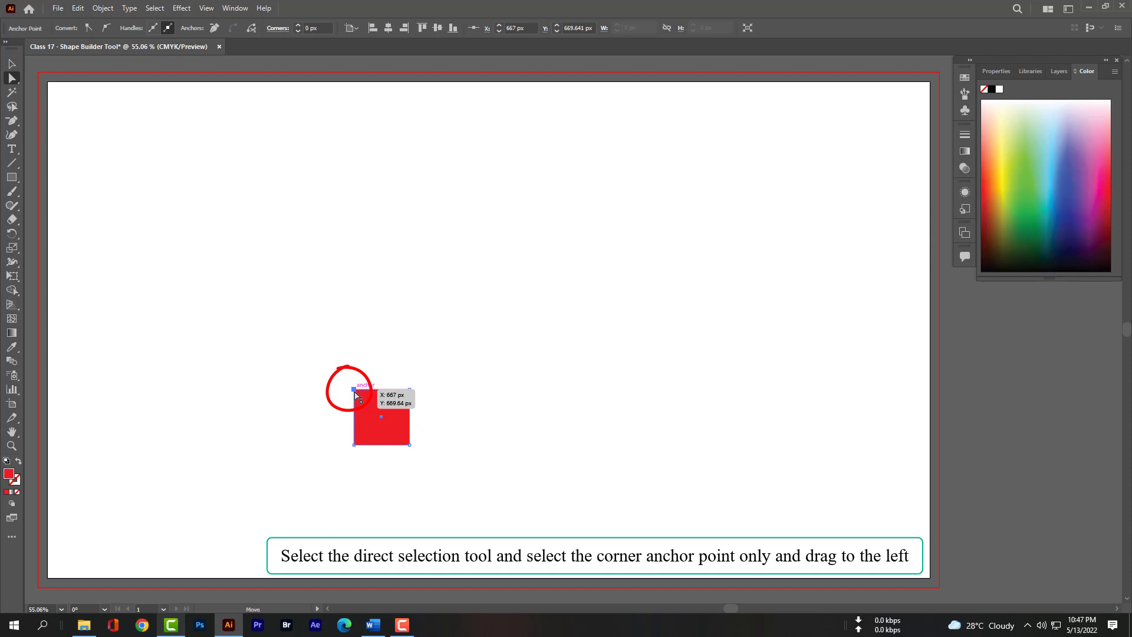
pyautogui.moveTo(355, 391); pyautogui.dragTo(430, 405)
pyautogui.hotkey('ctrl', 'z')
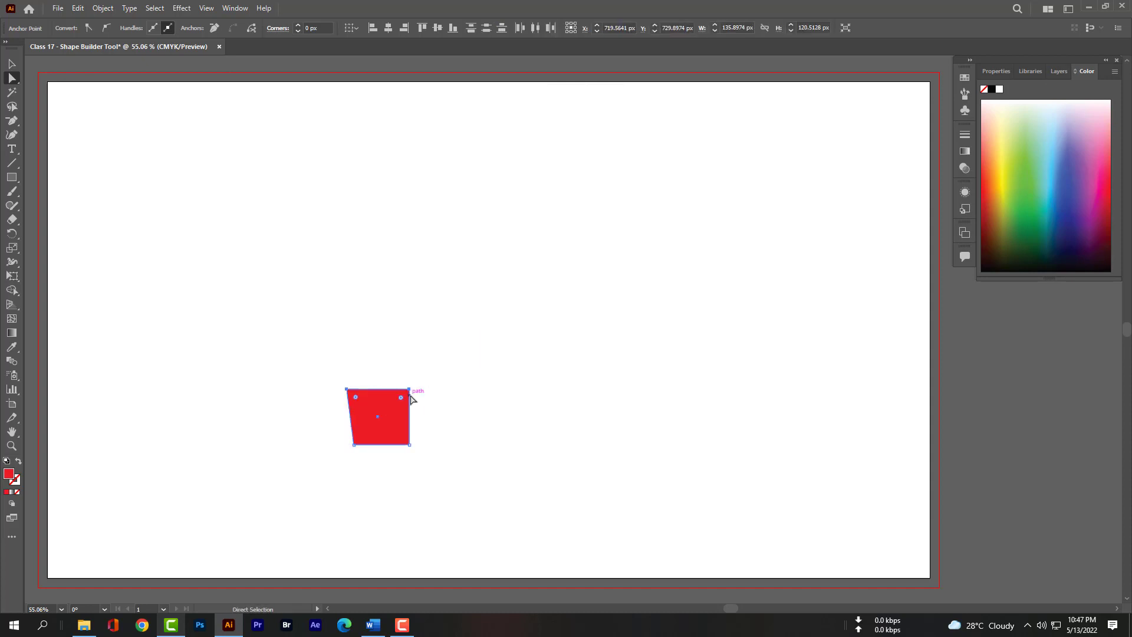
pyautogui.click(407, 371)
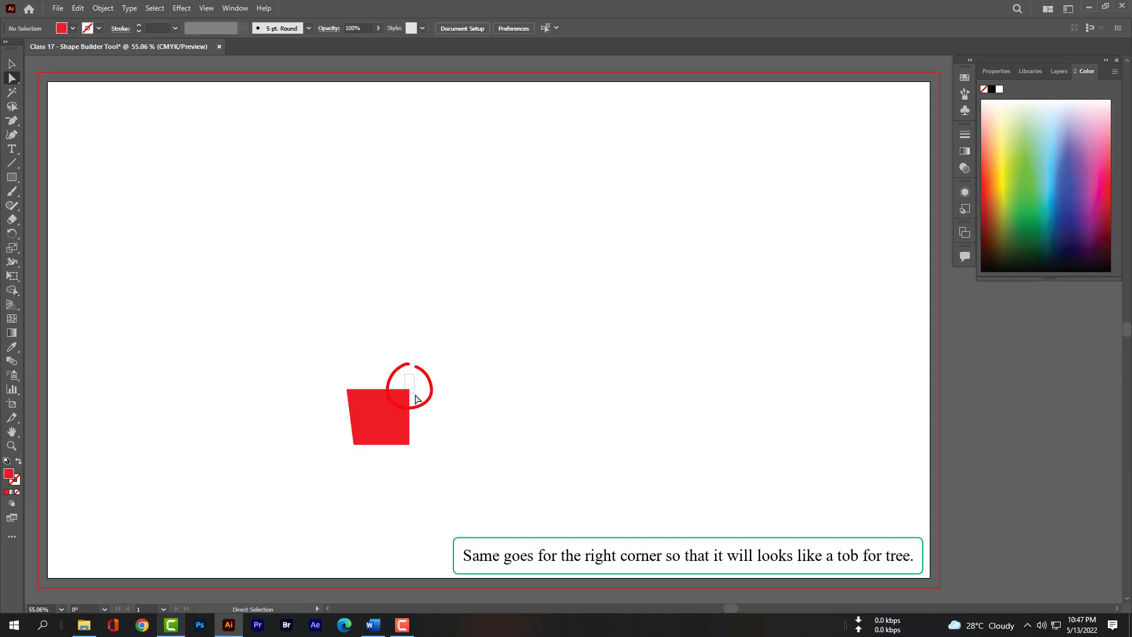
pyautogui.click(414, 400)
pyautogui.moveTo(411, 391); pyautogui.dragTo(417, 393)
pyautogui.click(418, 342)
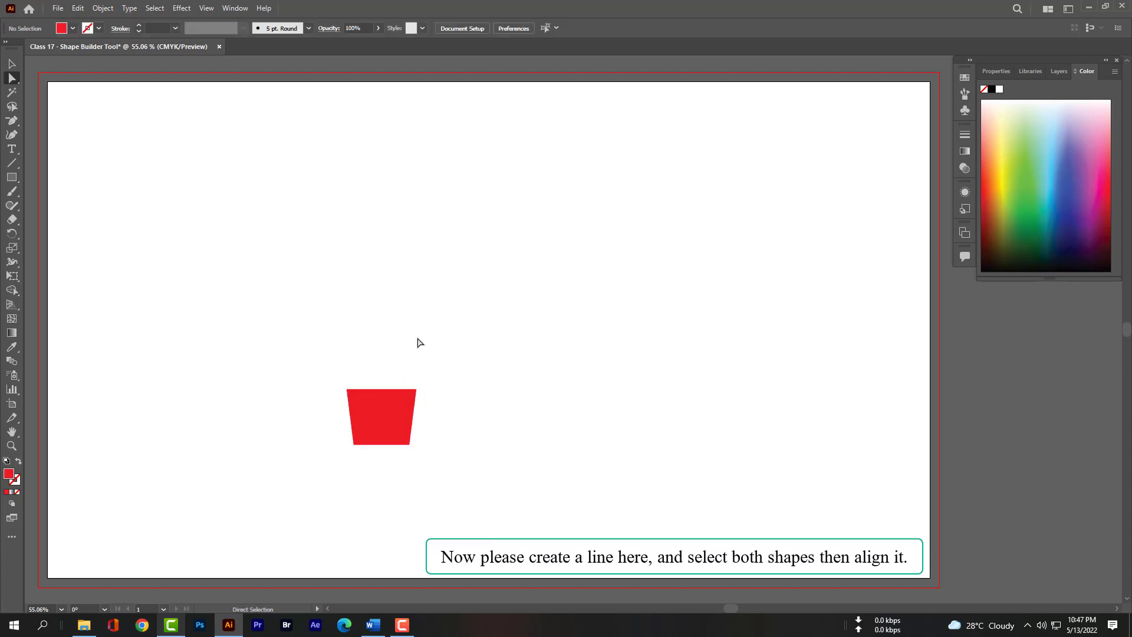
# - Draw a thin stem rectangle, about 10.26 × 224.36 px, and centre it horizontally on the pot
pyautogui.click(15, 179)
pyautogui.click(35, 178)
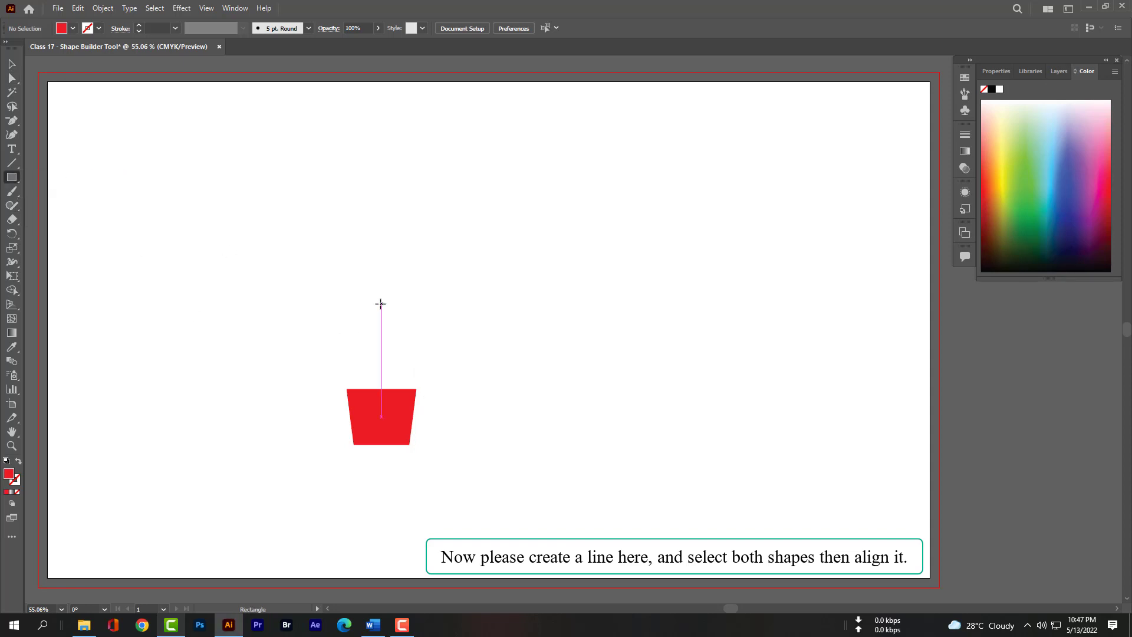
pyautogui.moveTo(380, 304); pyautogui.dragTo(377, 408)
pyautogui.press('v')
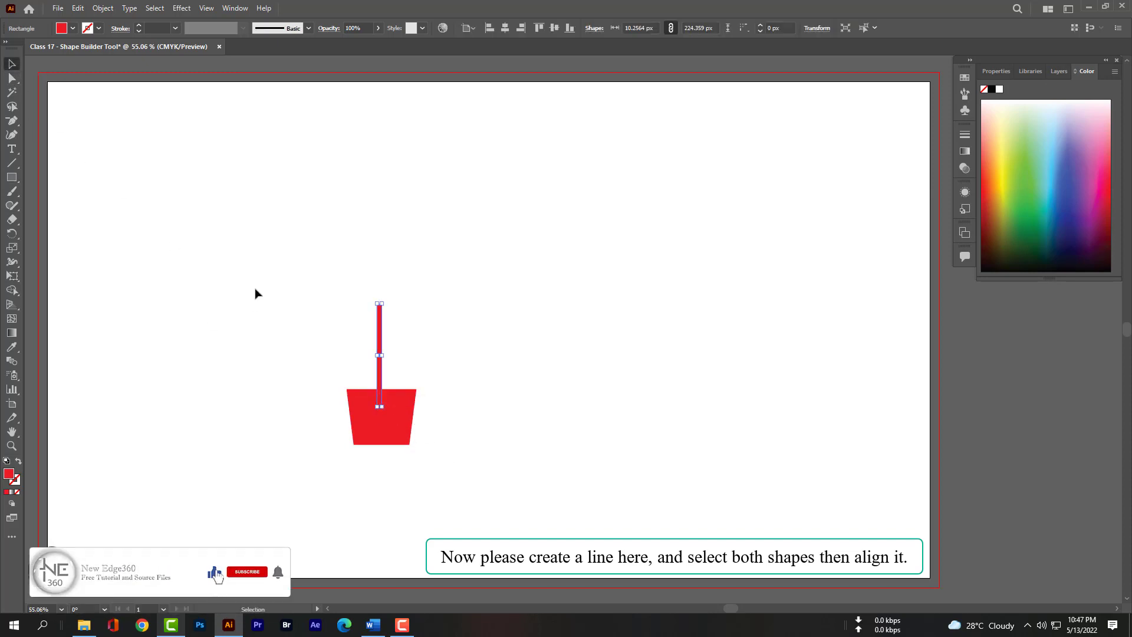
pyautogui.moveTo(253, 269); pyautogui.dragTo(504, 510)
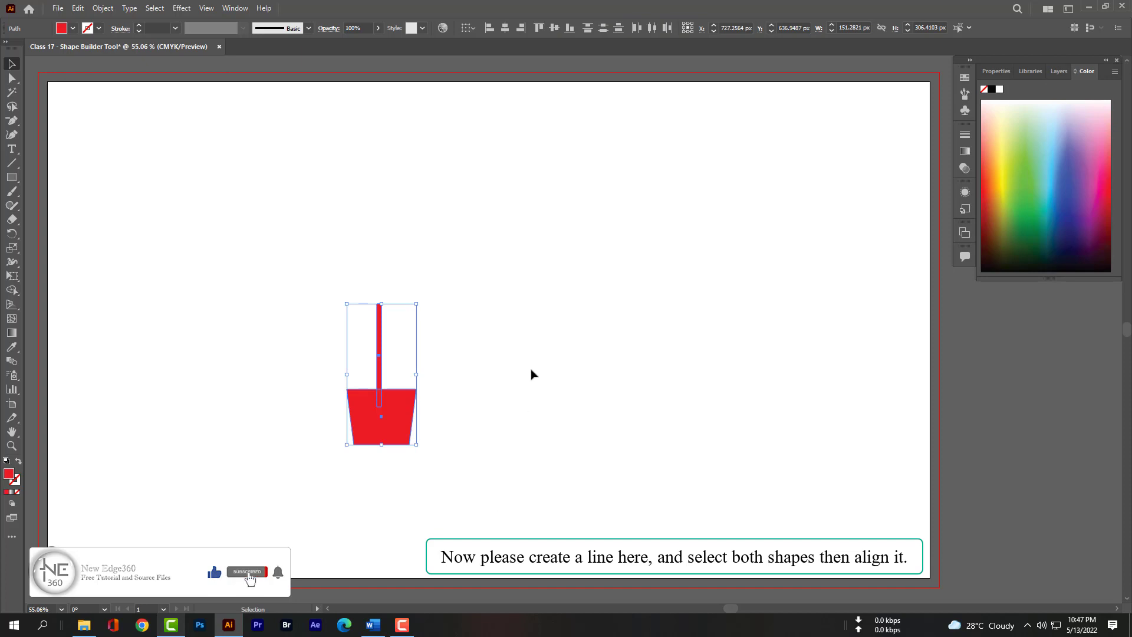
pyautogui.click(506, 29)
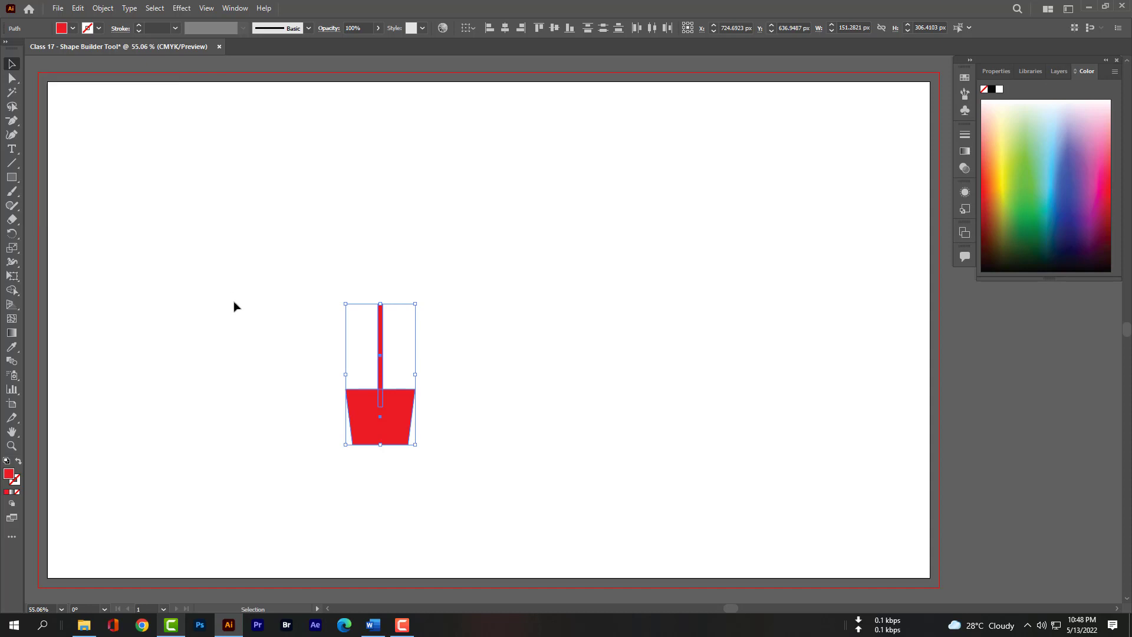
pyautogui.click(237, 320)
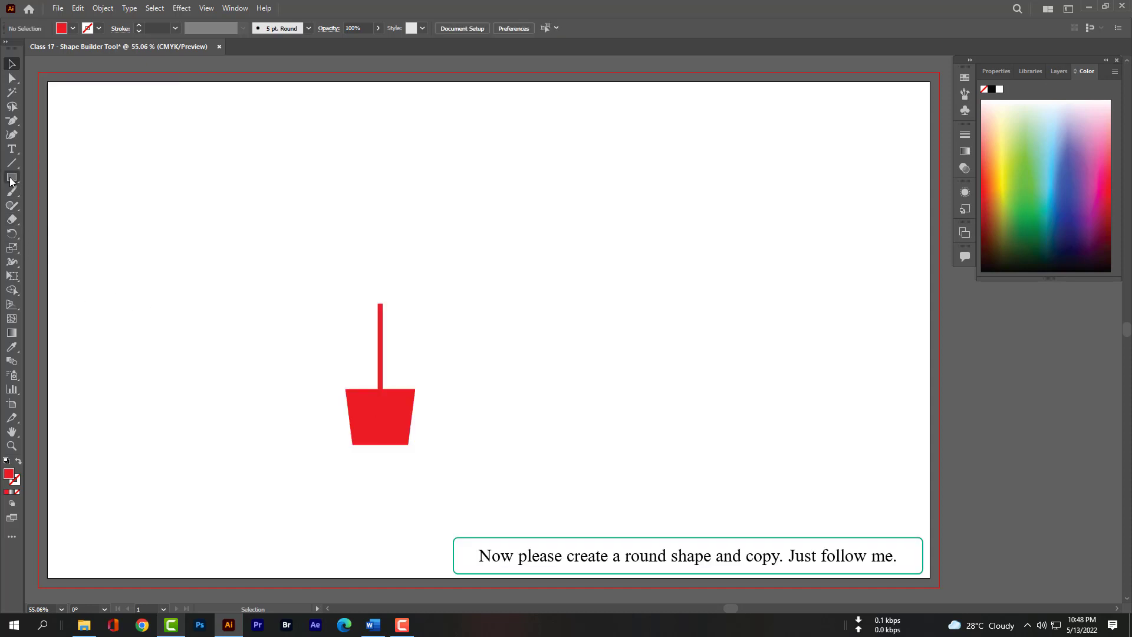
# - Draw a 47.65 px red circle above the stem and duplicate it into a 2×2 cluster
pyautogui.moveTo(12, 177); pyautogui.dragTo(57, 203)
pyautogui.scroll(2, 465, 435)
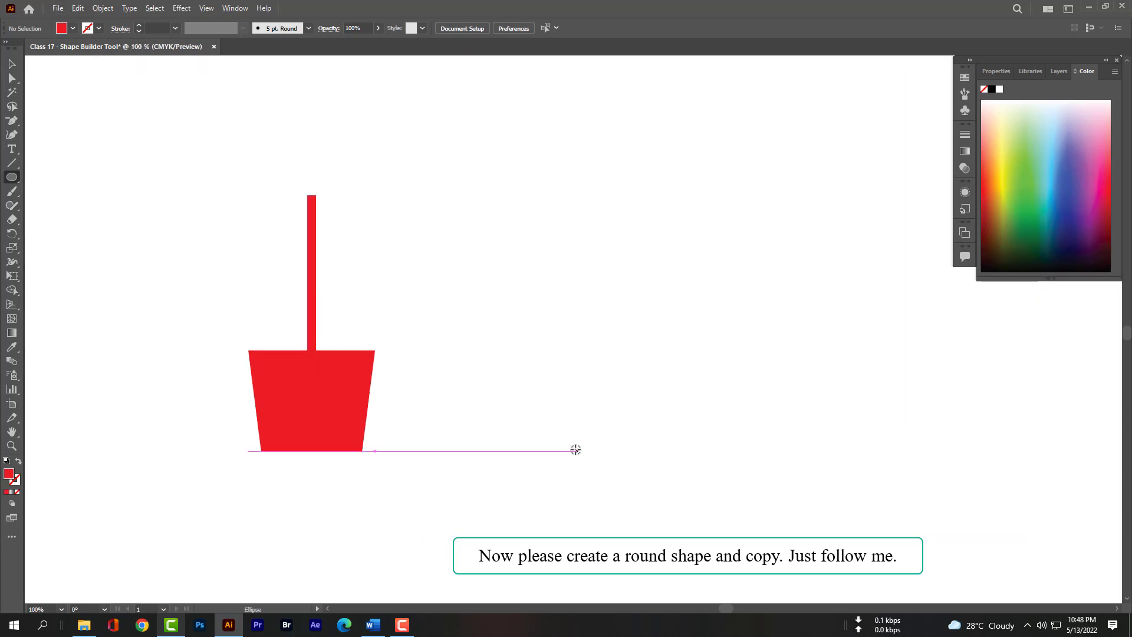
pyautogui.scroll(-1, 575, 450)
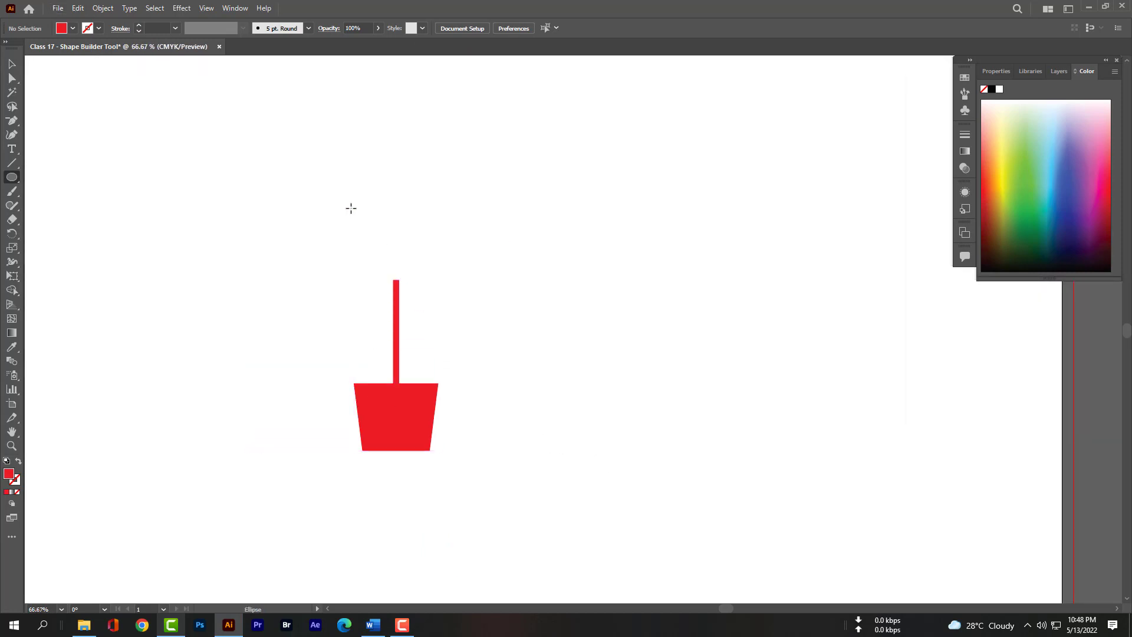
pyautogui.moveTo(351, 208); pyautogui.dragTo(378, 235)
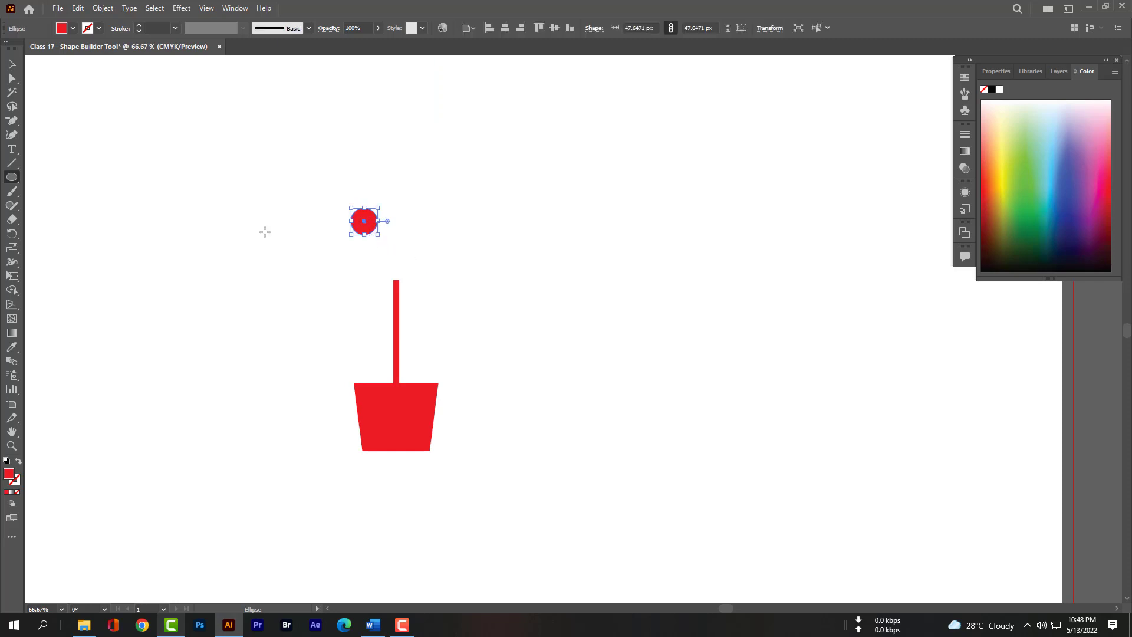
pyautogui.click(11, 66)
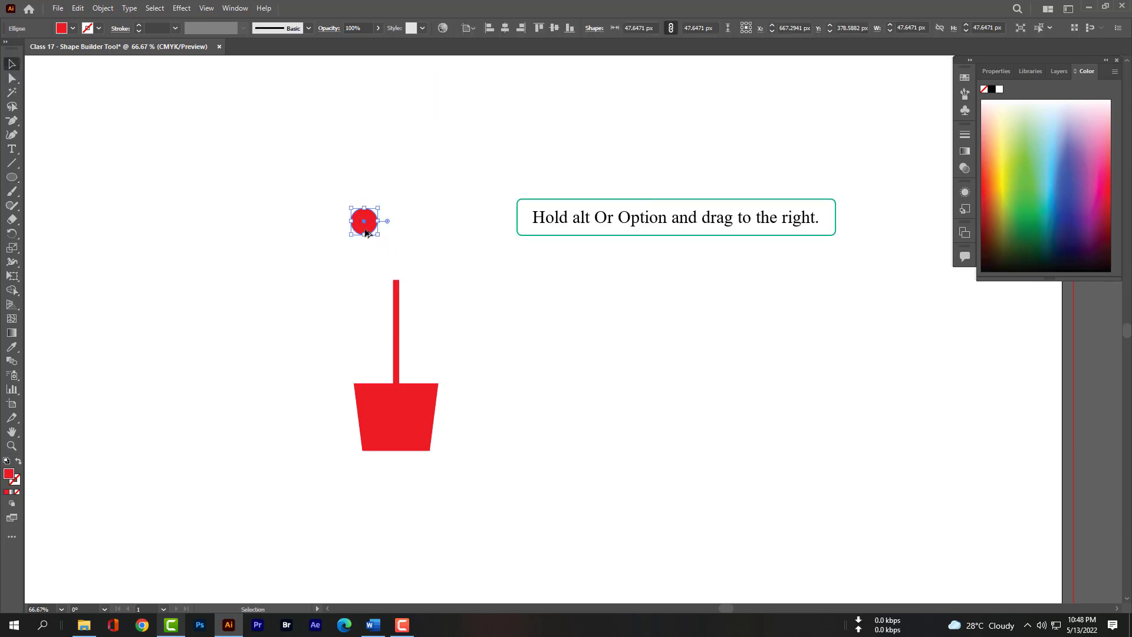
pyautogui.moveTo(369, 231); pyautogui.dragTo(394, 259)
pyautogui.moveTo(324, 205); pyautogui.dragTo(434, 269)
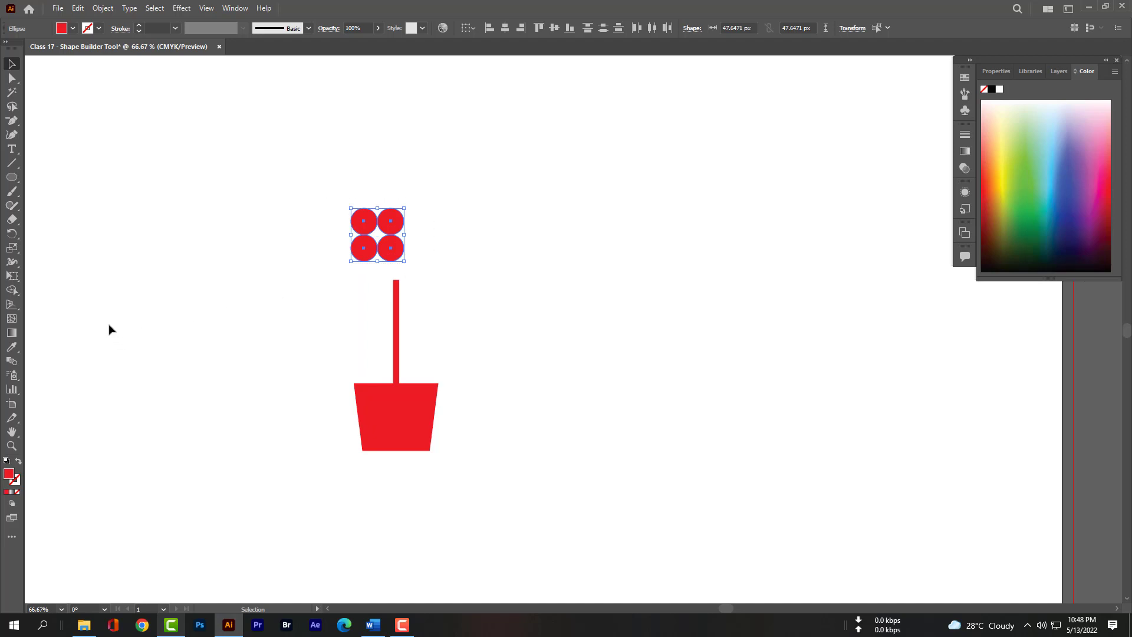
# - Unite the four circles with the Shape Builder into one four-petal flower, about 95.3 px square
pyautogui.click(16, 288)
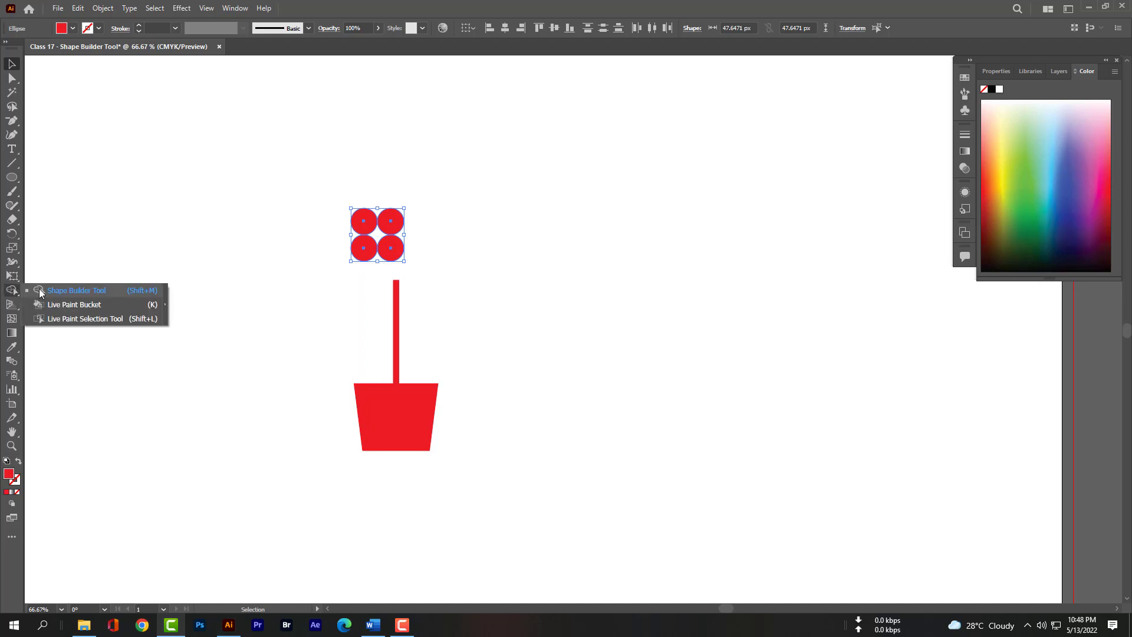
pyautogui.click(39, 288)
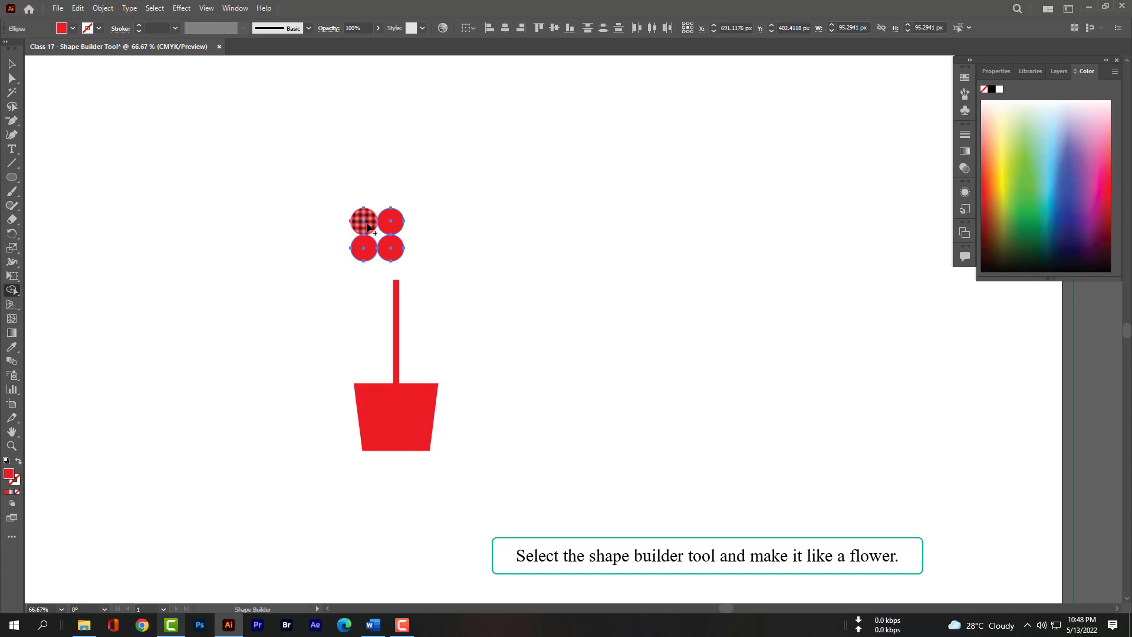
pyautogui.moveTo(377, 227)
pyautogui.mouseDown()
pyautogui.moveTo(393, 225)
pyautogui.moveTo(396, 245)
pyautogui.moveTo(368, 251)
pyautogui.mouseUp()
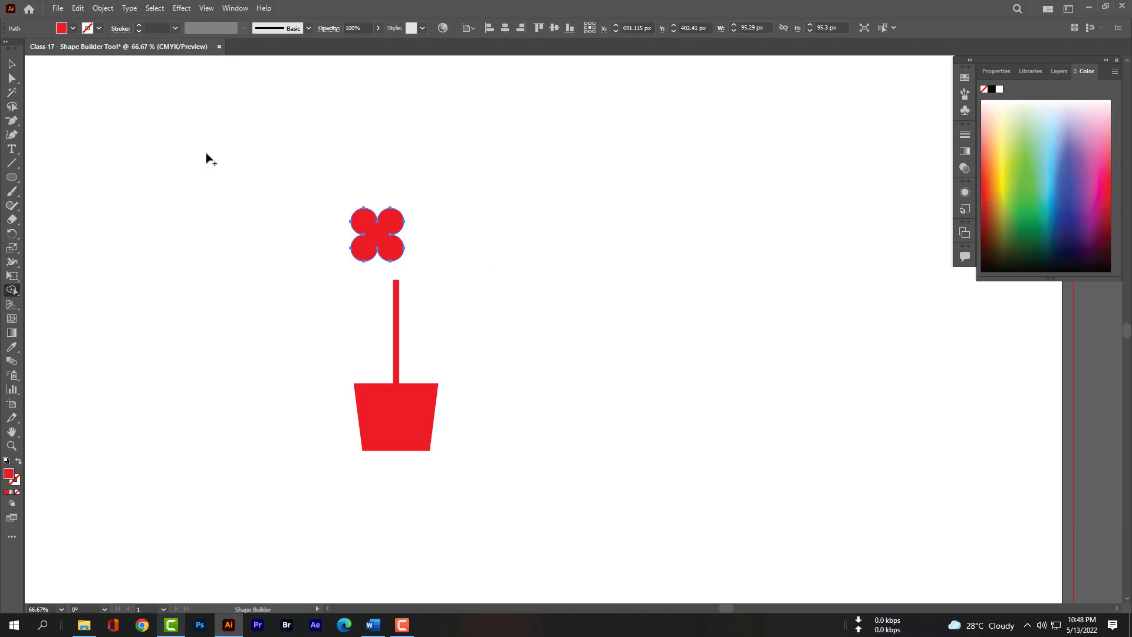
pyautogui.click(12, 63)
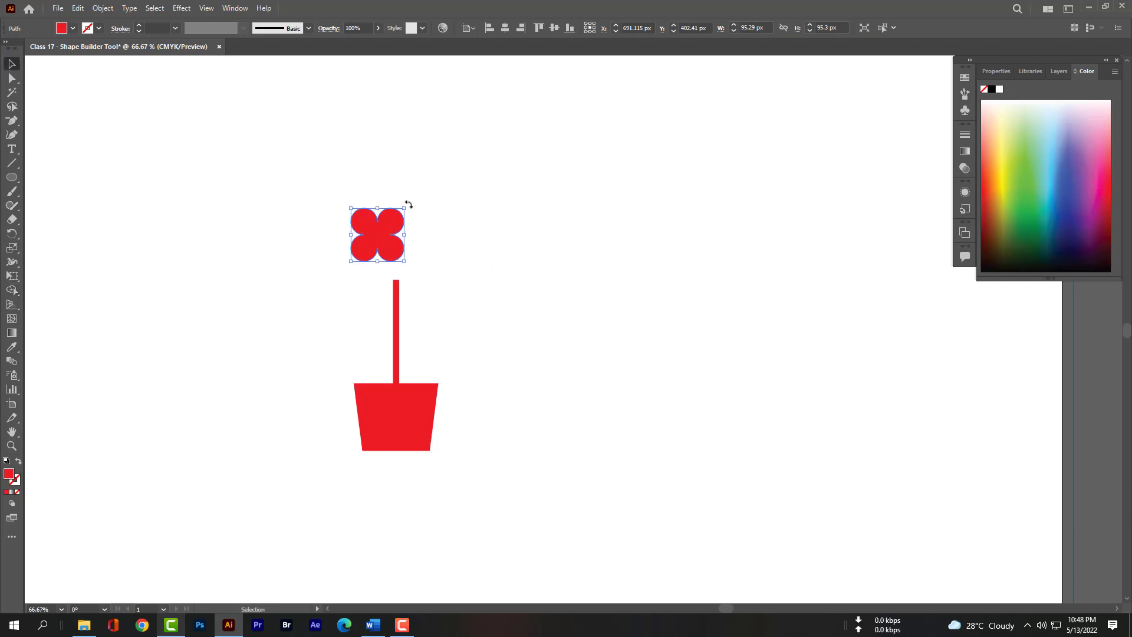
# - Rotate the flower 45° and shift the whole plant slightly down
pyautogui.moveTo(408, 204); pyautogui.dragTo(395, 264)
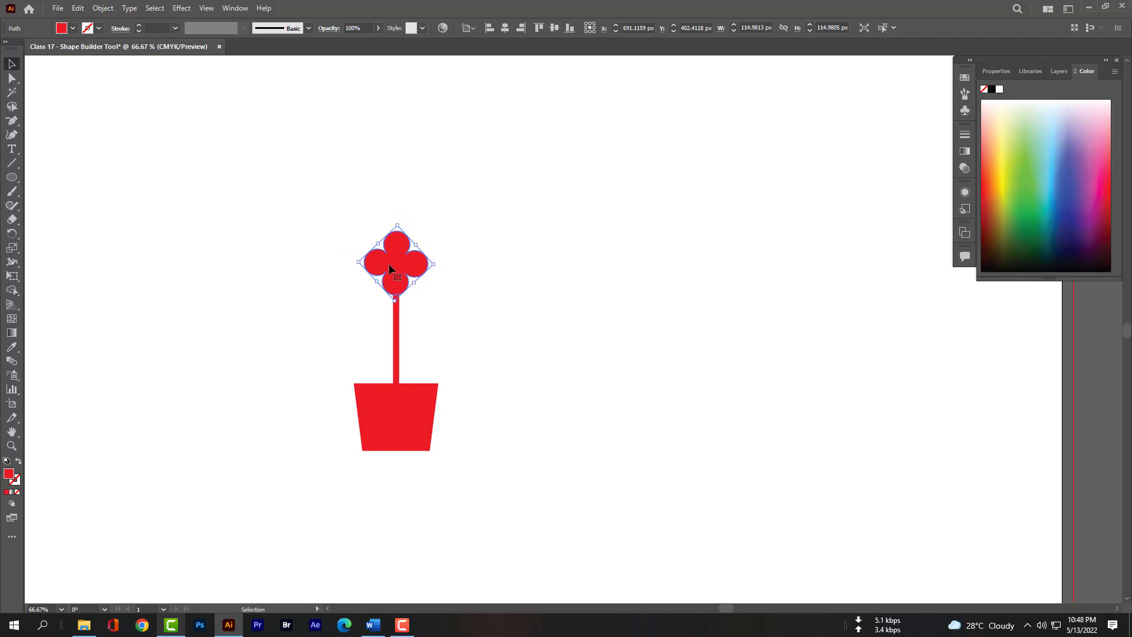
pyautogui.click(316, 224)
pyautogui.moveTo(299, 204); pyautogui.dragTo(527, 512)
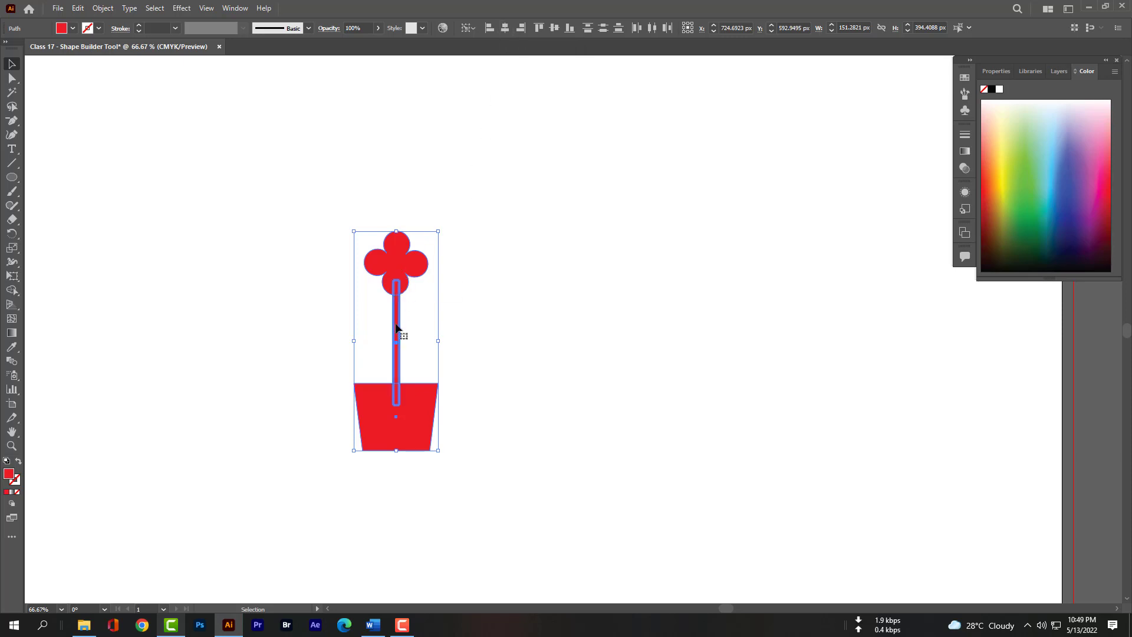
pyautogui.moveTo(396, 322); pyautogui.dragTo(396, 327)
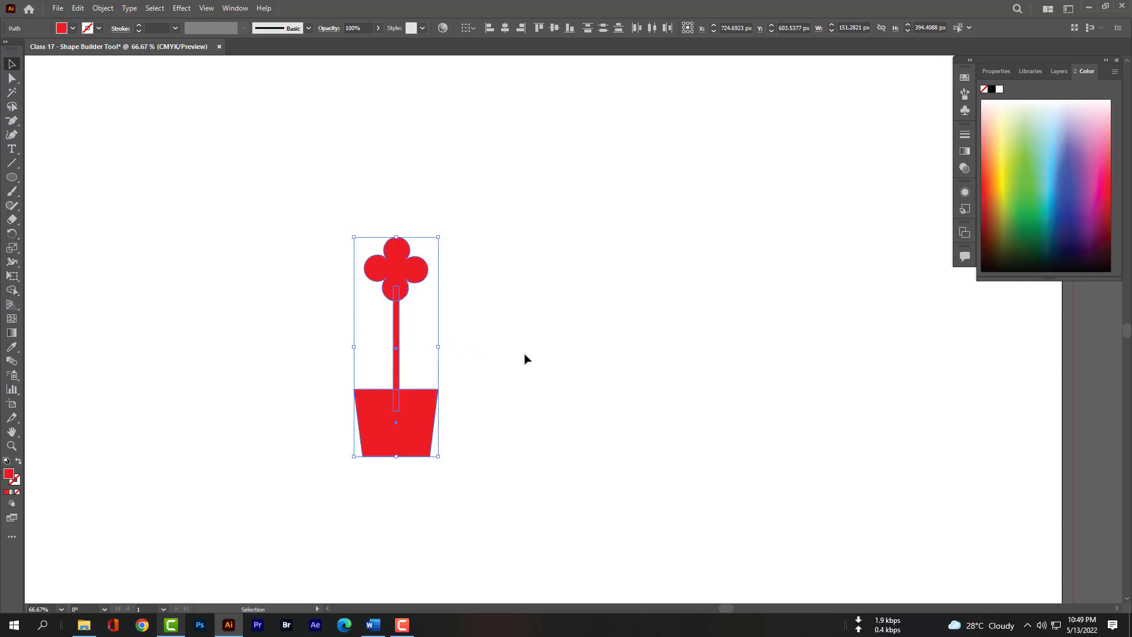
pyautogui.click(414, 362)
# - Lower the stem into the pot and seat the flower on the stem's top
pyautogui.click(396, 341)
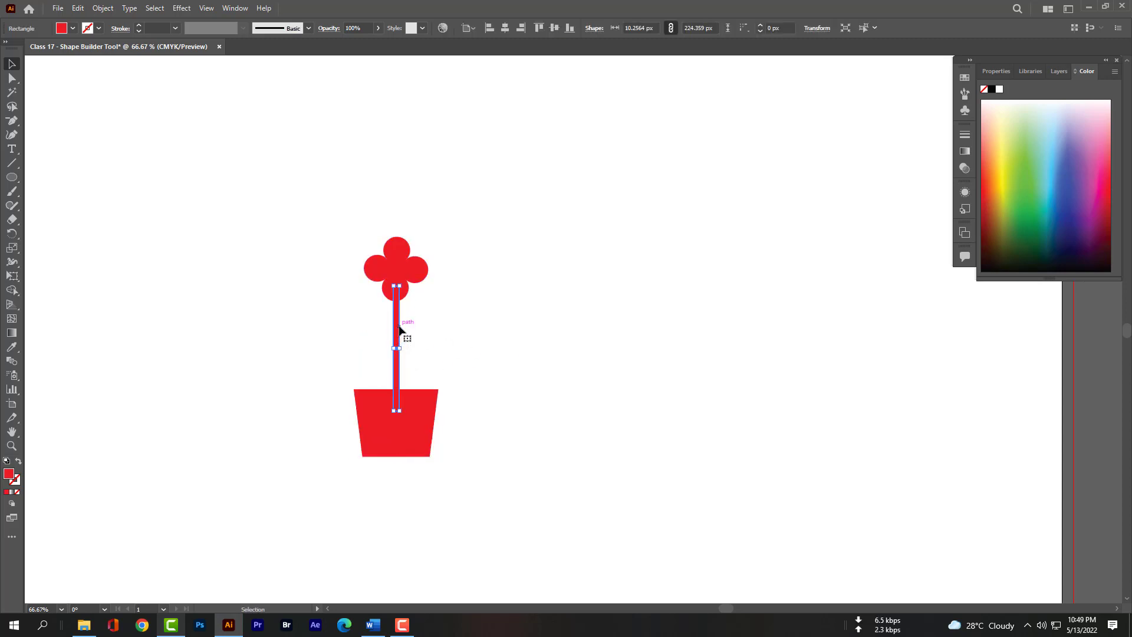
pyautogui.moveTo(396, 323); pyautogui.dragTo(399, 367)
pyautogui.moveTo(402, 269); pyautogui.dragTo(401, 316)
pyautogui.moveTo(310, 282); pyautogui.dragTo(534, 472)
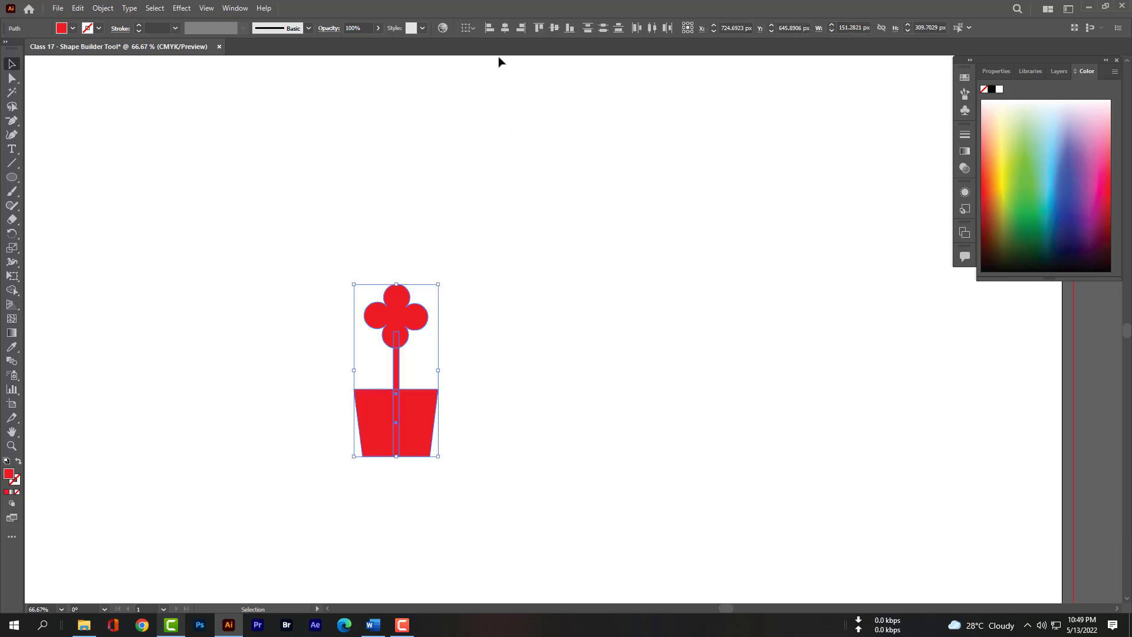
pyautogui.click(469, 291)
pyautogui.click(403, 305)
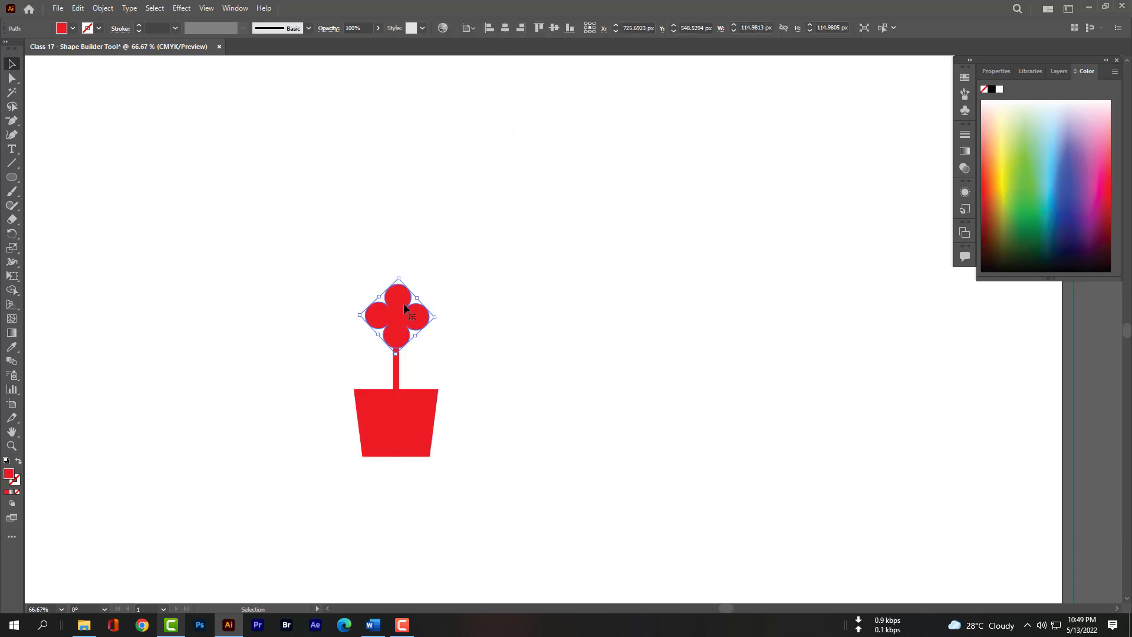
pyautogui.press('Left')
pyautogui.moveTo(394, 306)
pyautogui.mouseDown()
pyautogui.moveTo(390, 287)
pyautogui.moveTo(393, 300)
pyautogui.mouseUp()
pyautogui.press('Down')
pyautogui.press('Down')
pyautogui.press('Down')
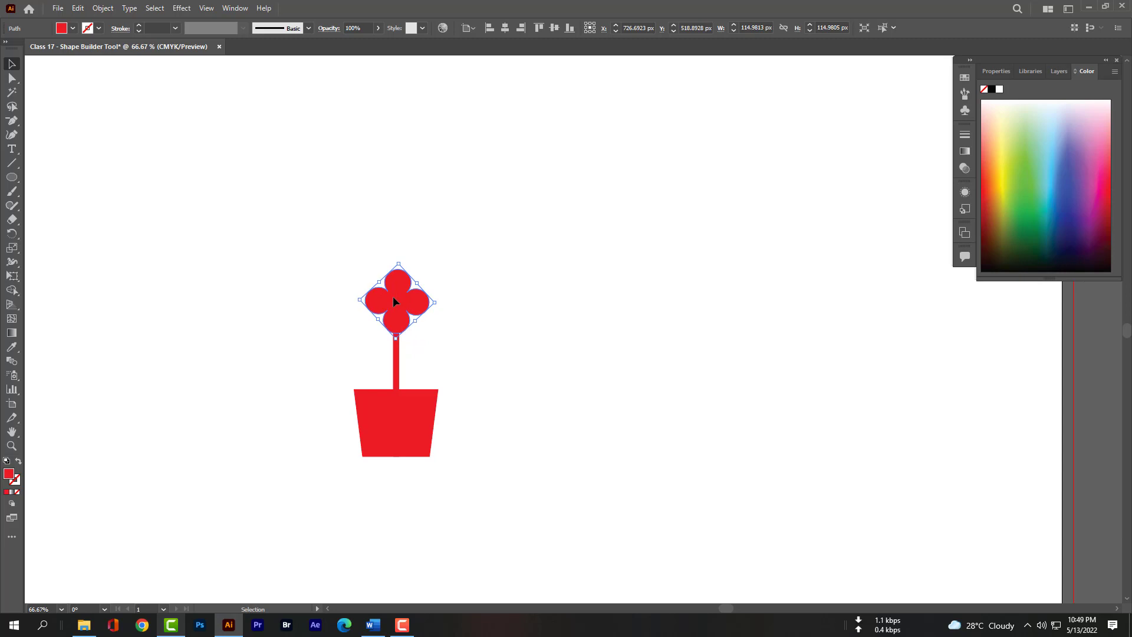
pyautogui.click(490, 336)
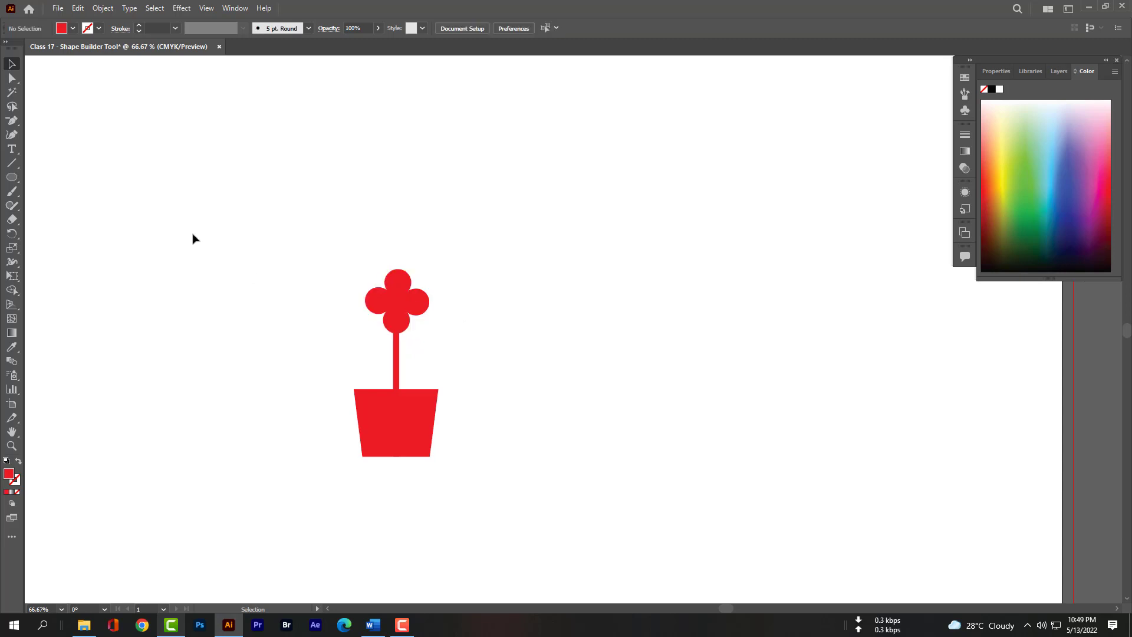
# - Draw a small circle at the flower's centre and remove it with the Shape Builder
pyautogui.click(12, 177)
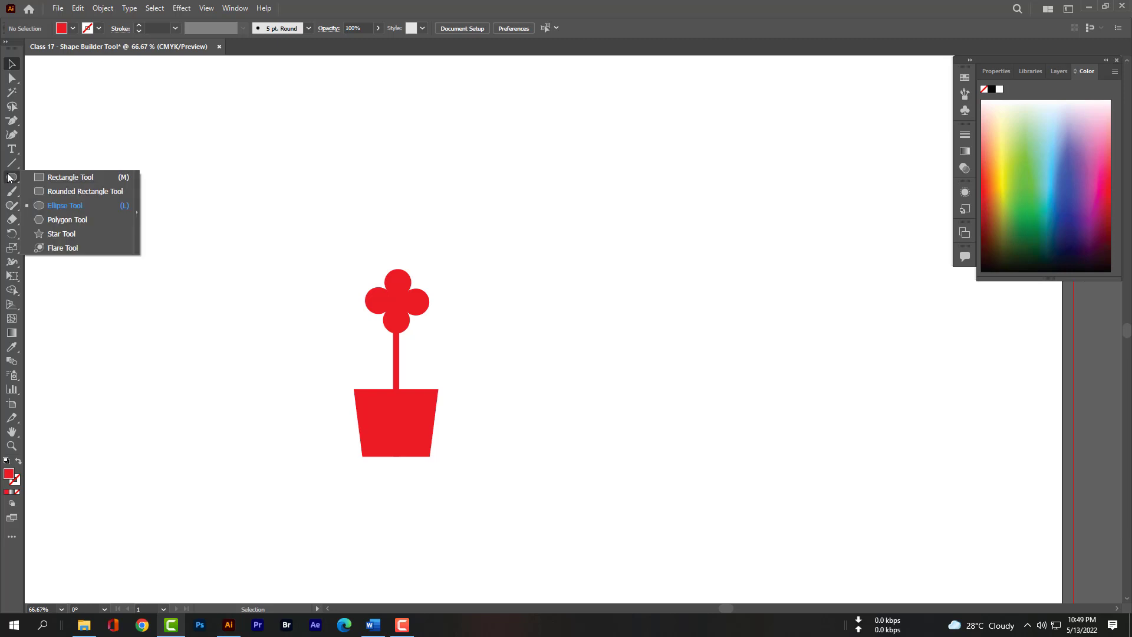
pyautogui.click(69, 206)
pyautogui.moveTo(395, 296)
pyautogui.mouseDown()
pyautogui.moveTo(409, 315)
pyautogui.moveTo(395, 301)
pyautogui.mouseUp()
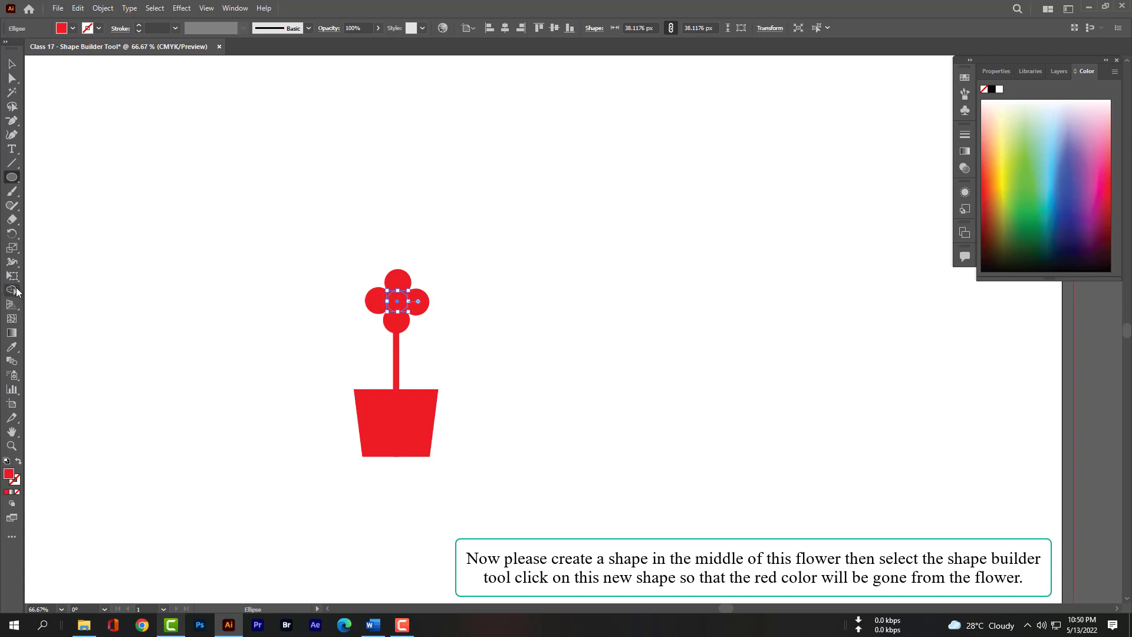
pyautogui.moveTo(11, 290); pyautogui.dragTo(51, 290)
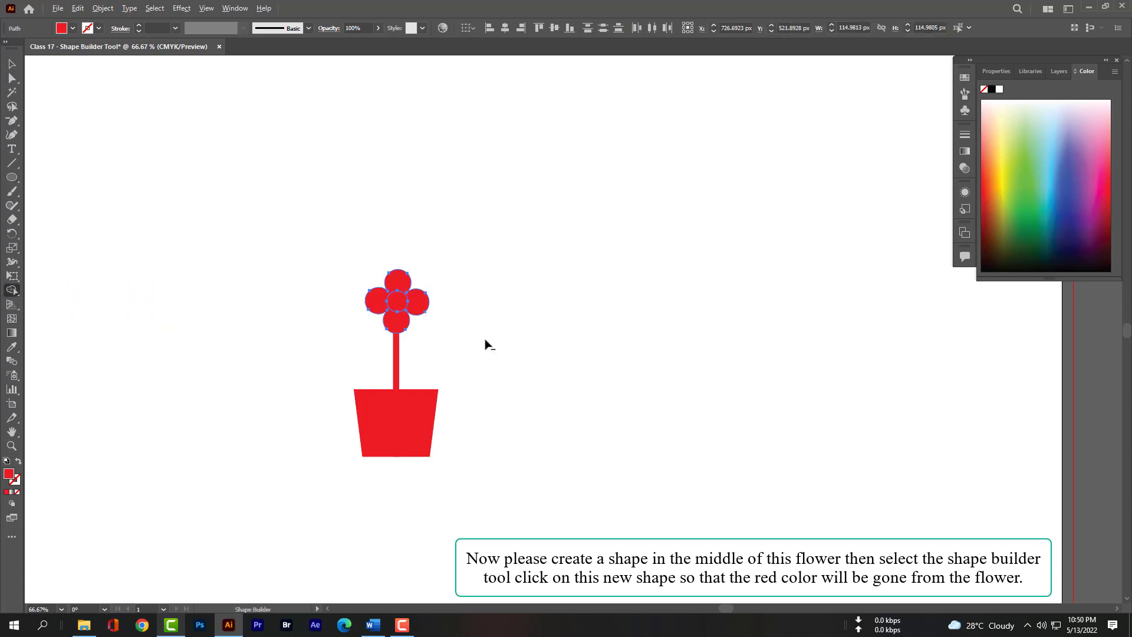
pyautogui.click(398, 304)
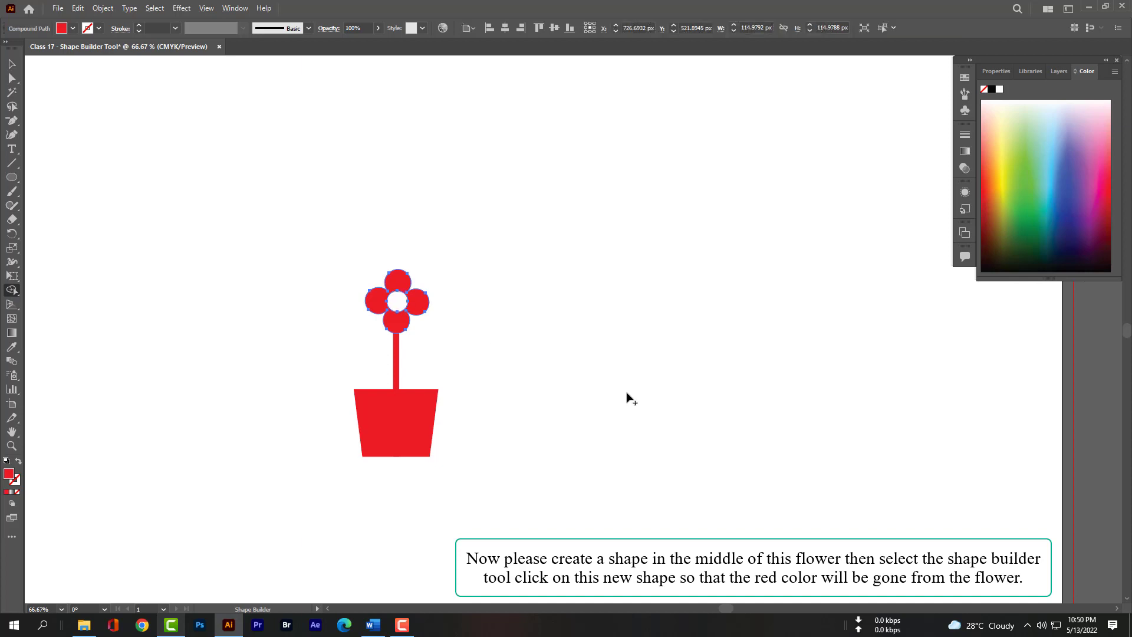
pyautogui.press('v')
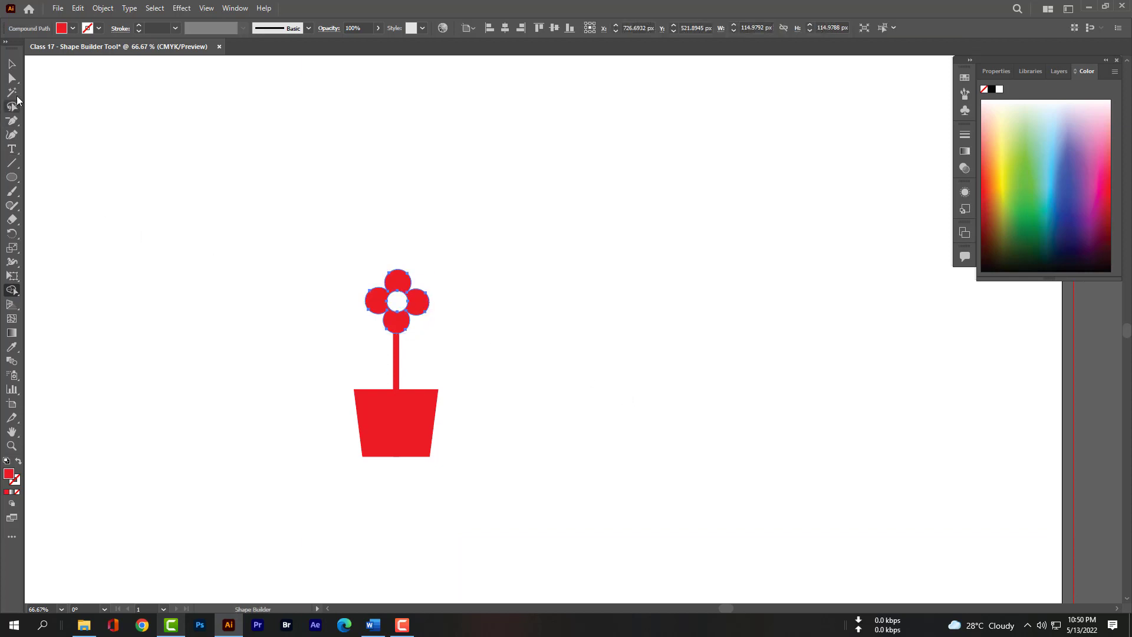
pyautogui.click(174, 261)
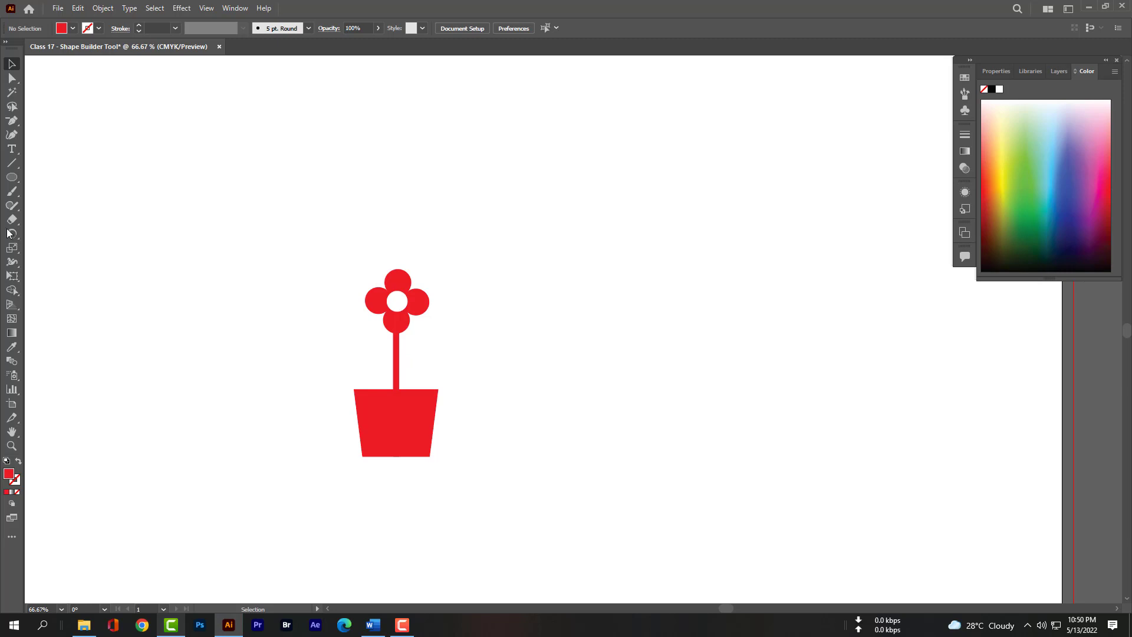
# - Draw a thin bar across the pot's rim, copy it near the base, and select everything
pyautogui.click(12, 177)
pyautogui.click(54, 178)
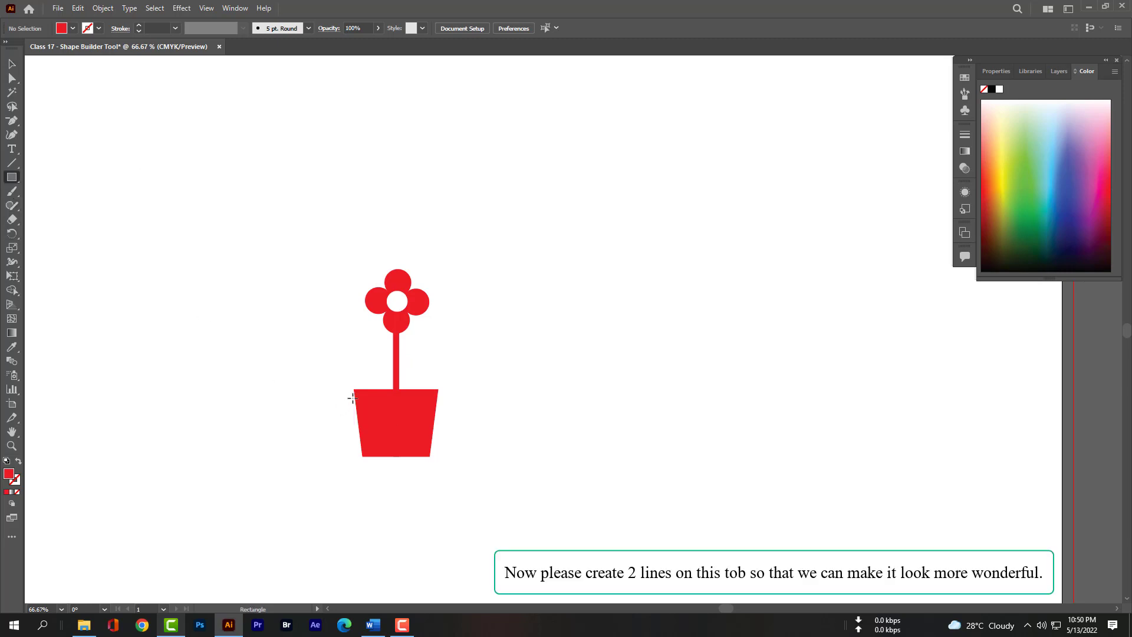
pyautogui.moveTo(352, 399); pyautogui.dragTo(443, 404)
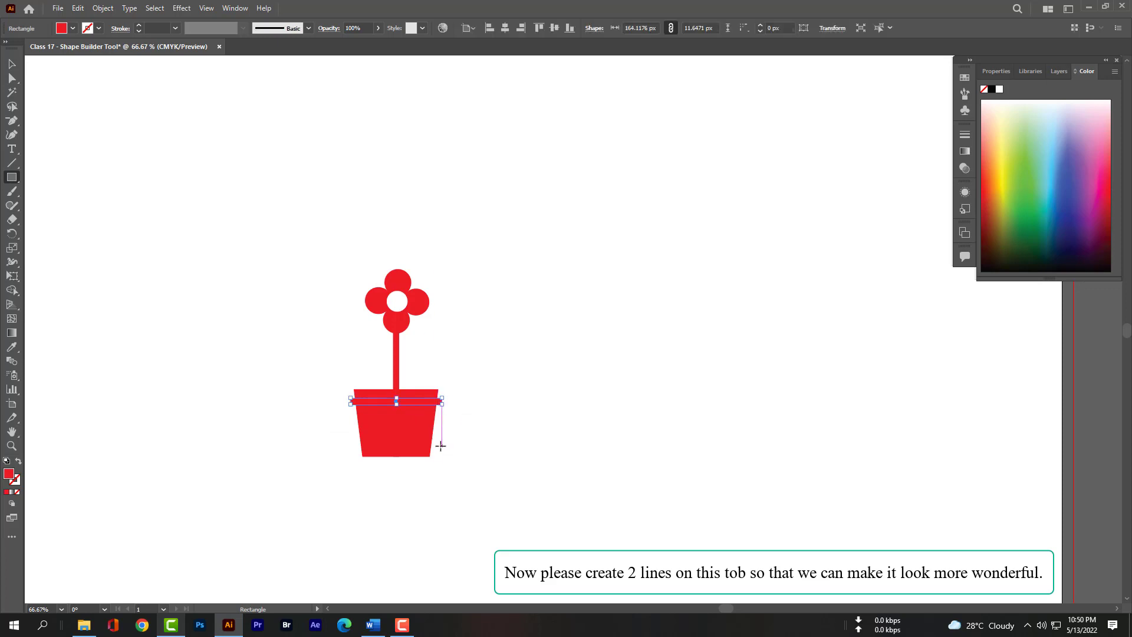
pyautogui.click(12, 63)
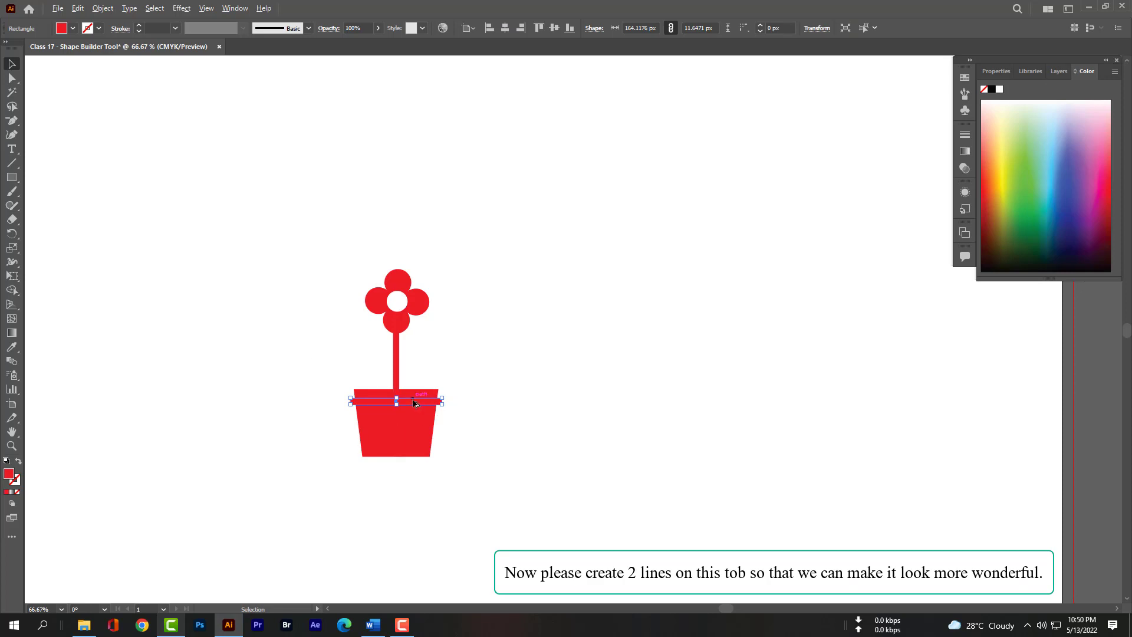
pyautogui.moveTo(414, 404); pyautogui.dragTo(411, 442)
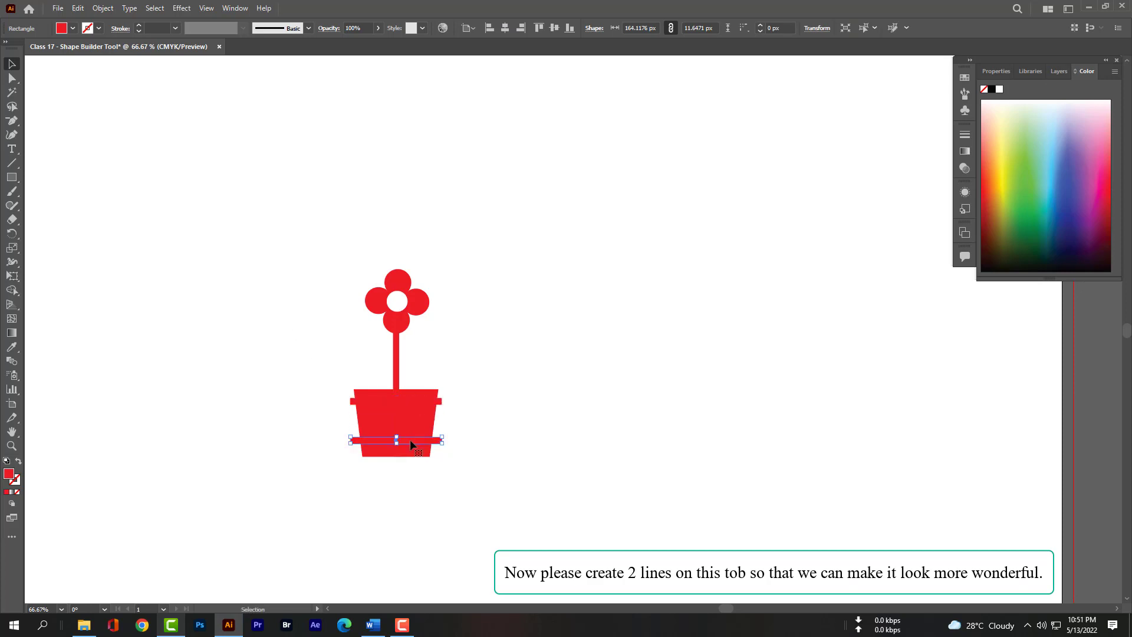
pyautogui.click(11, 290)
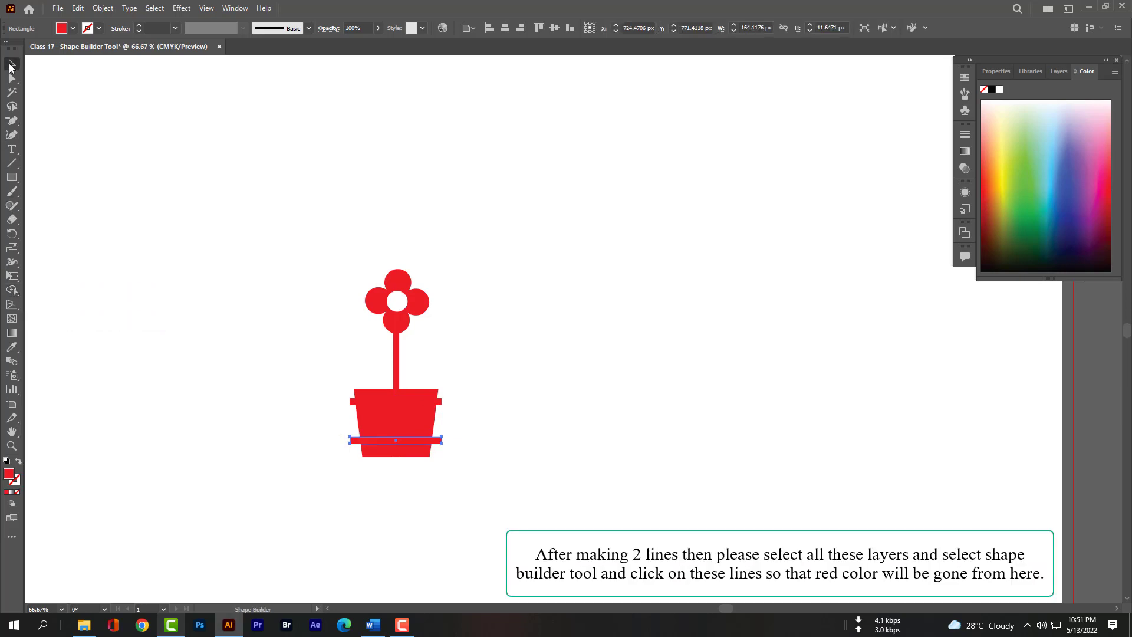
pyautogui.click(12, 63)
pyautogui.moveTo(299, 394); pyautogui.dragTo(461, 468)
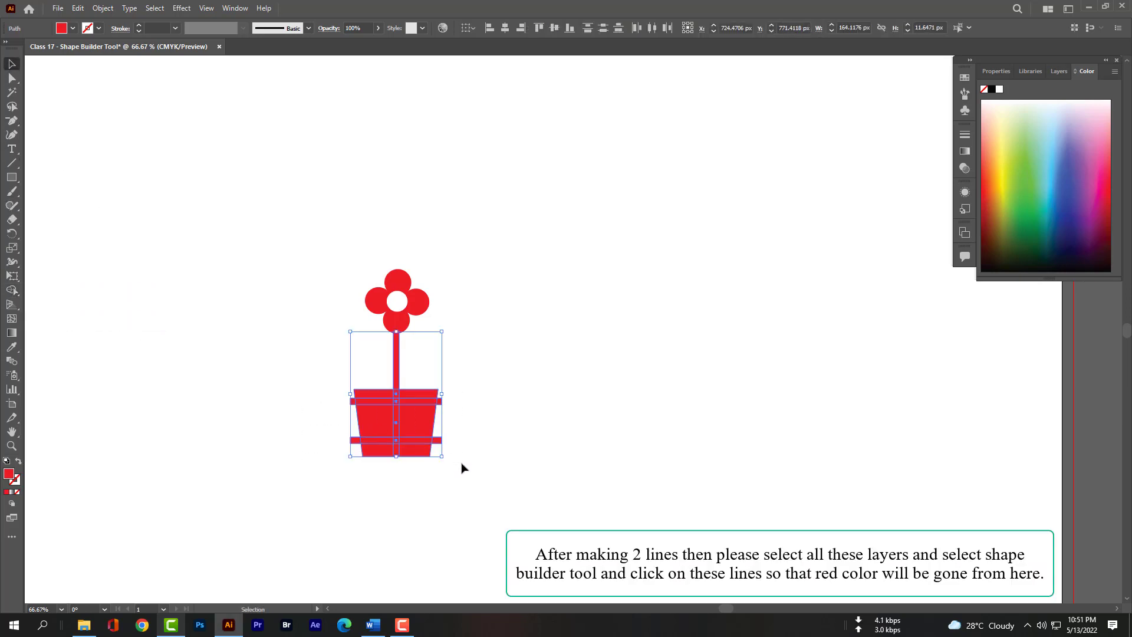
# - Delete both bars' segments with the Shape Builder, leaving white stripes near the rim and base
pyautogui.click(12, 290)
pyautogui.click(76, 290)
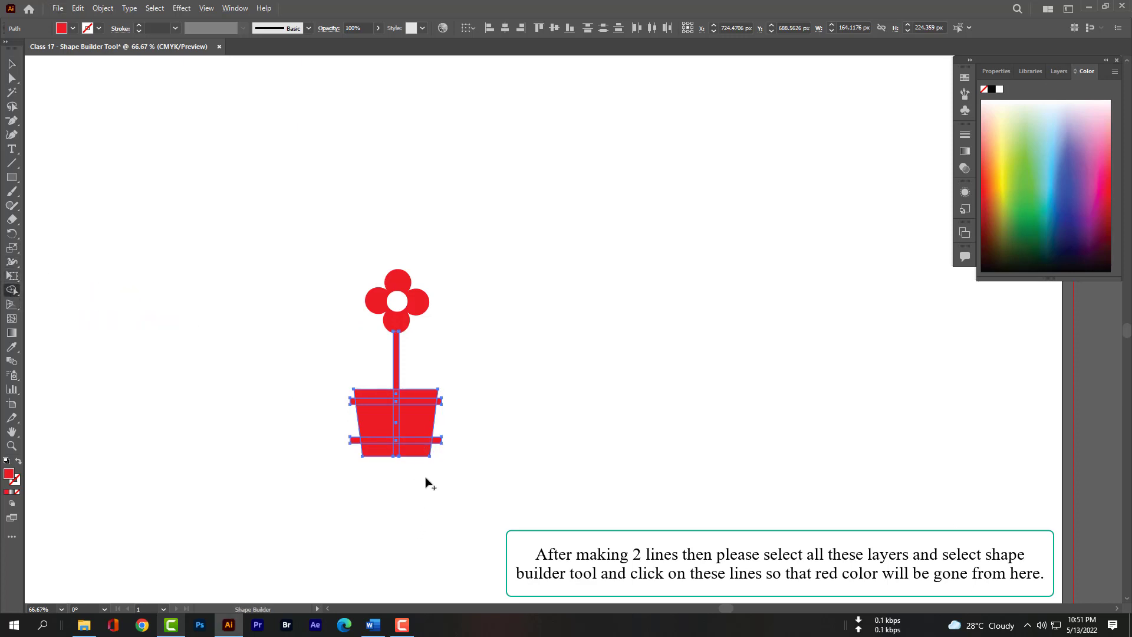
pyautogui.keyDown('alt'); pyautogui.click(419, 440); pyautogui.keyUp('alt')
pyautogui.keyDown('alt'); pyautogui.click(386, 441); pyautogui.keyUp('alt')
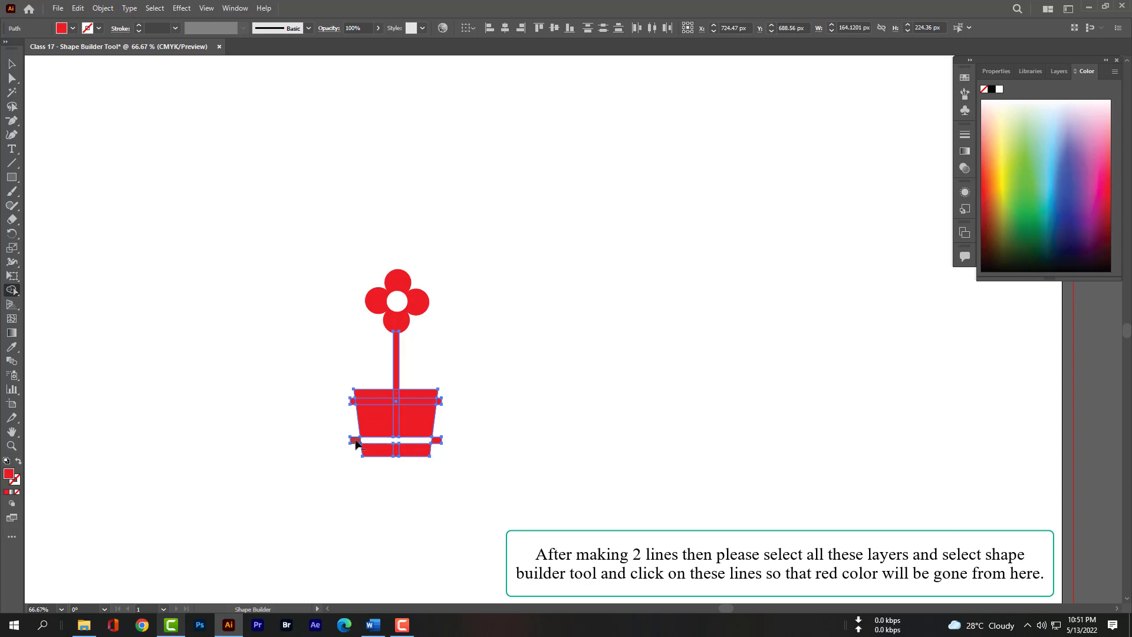
pyautogui.keyDown('alt'); pyautogui.click(354, 440); pyautogui.keyUp('alt')
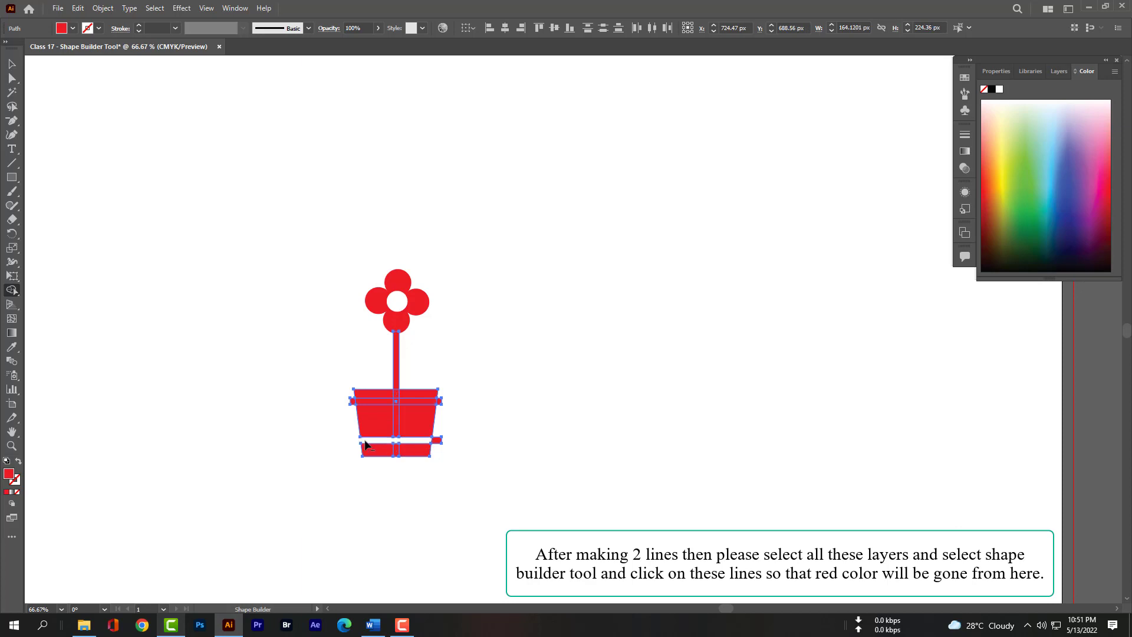
pyautogui.keyDown('alt'); pyautogui.click(428, 403); pyautogui.keyUp('alt')
pyautogui.keyDown('alt'); pyautogui.click(354, 401); pyautogui.keyUp('alt')
pyautogui.click(12, 63)
pyautogui.click(247, 435)
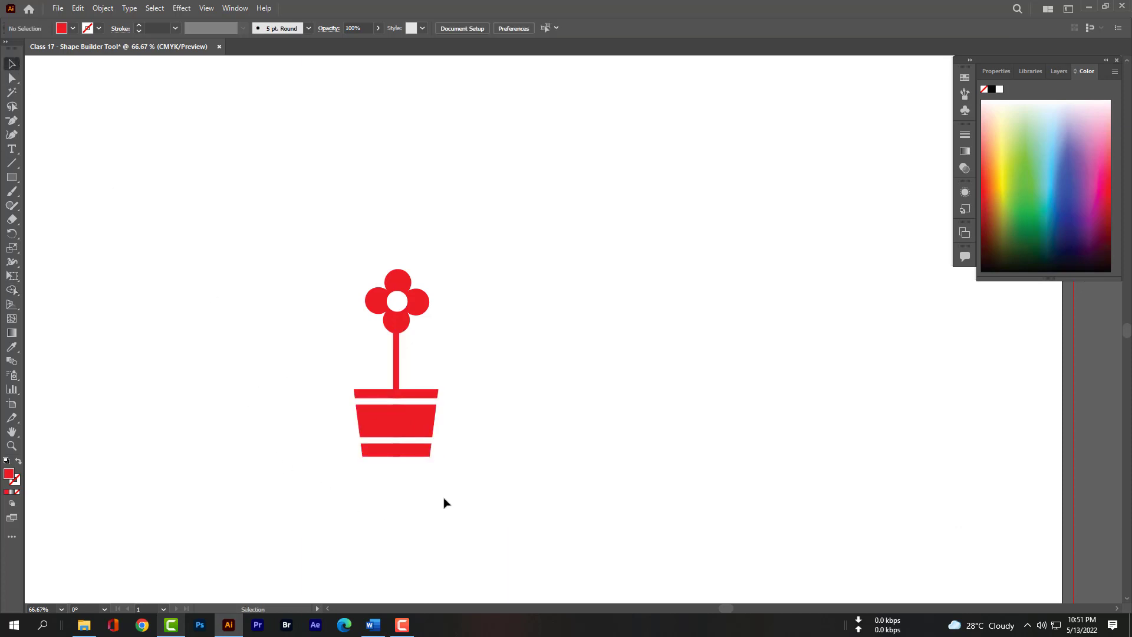
# - Draw two overlapping red circles right of the pot and split out their overlap
pyautogui.moveTo(12, 177); pyautogui.dragTo(59, 204)
pyautogui.moveTo(581, 286); pyautogui.dragTo(671, 341)
pyautogui.press('v')
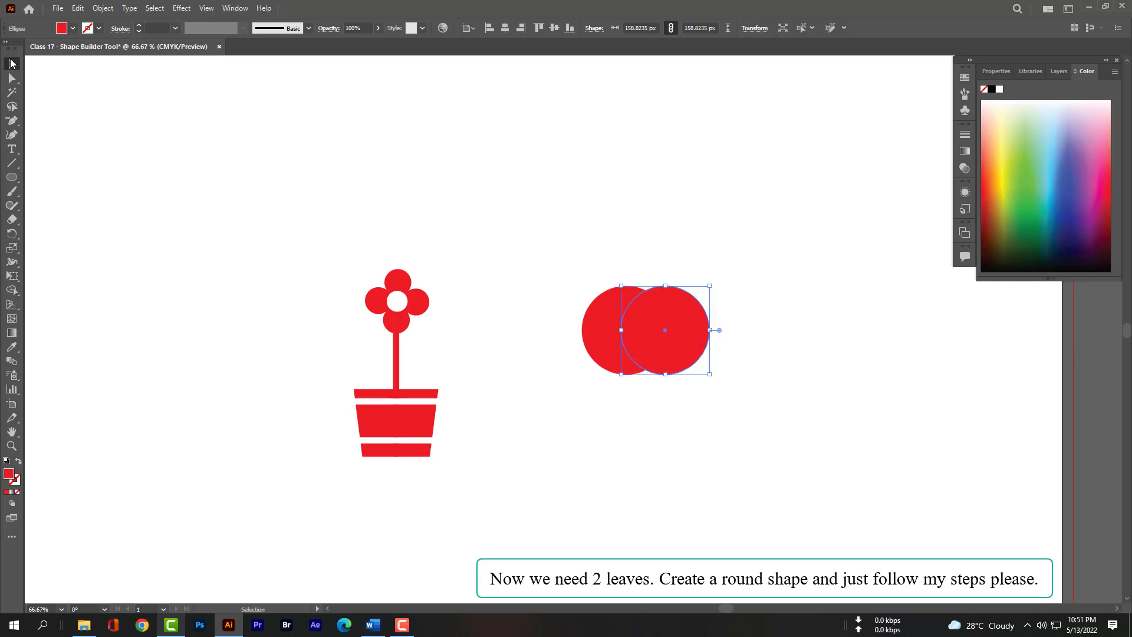
pyautogui.moveTo(568, 274); pyautogui.dragTo(744, 408)
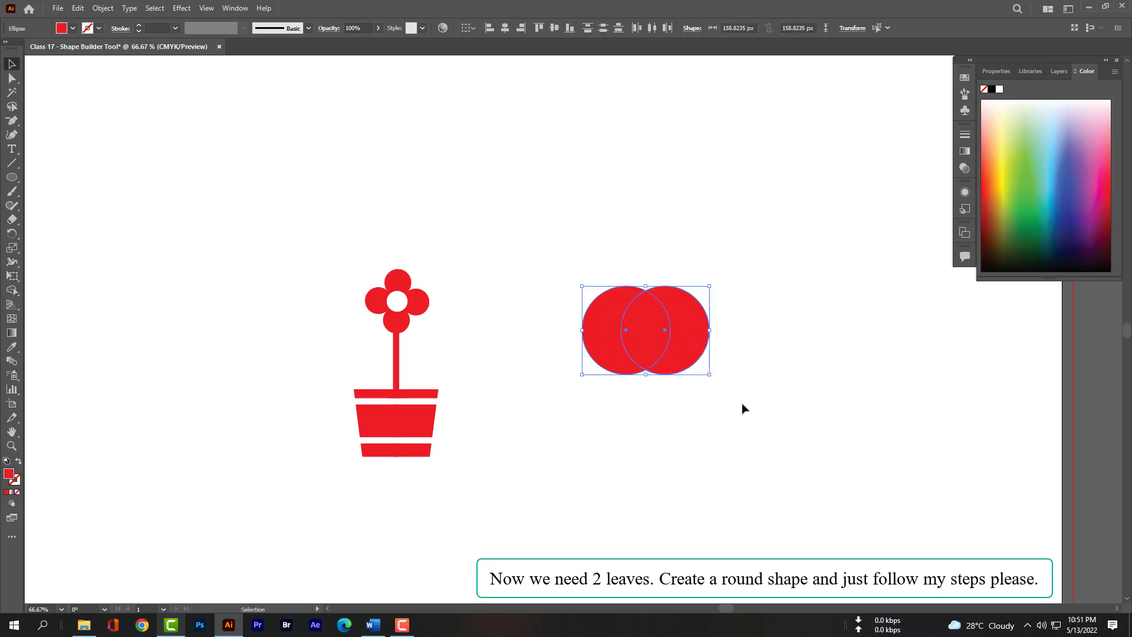
pyautogui.click(11, 290)
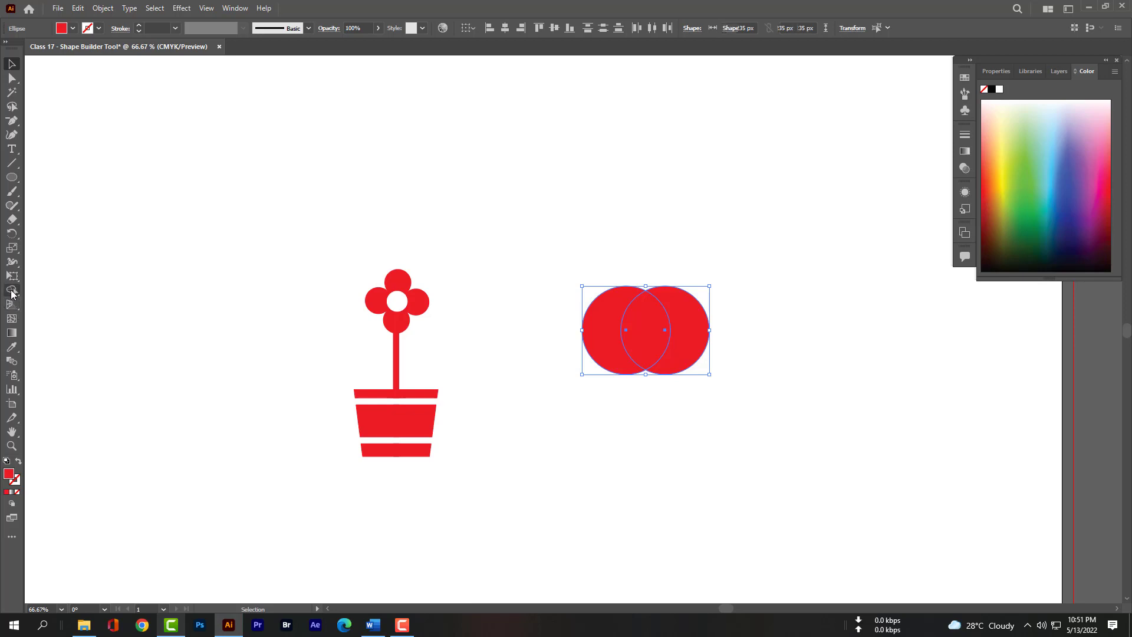
pyautogui.click(649, 341)
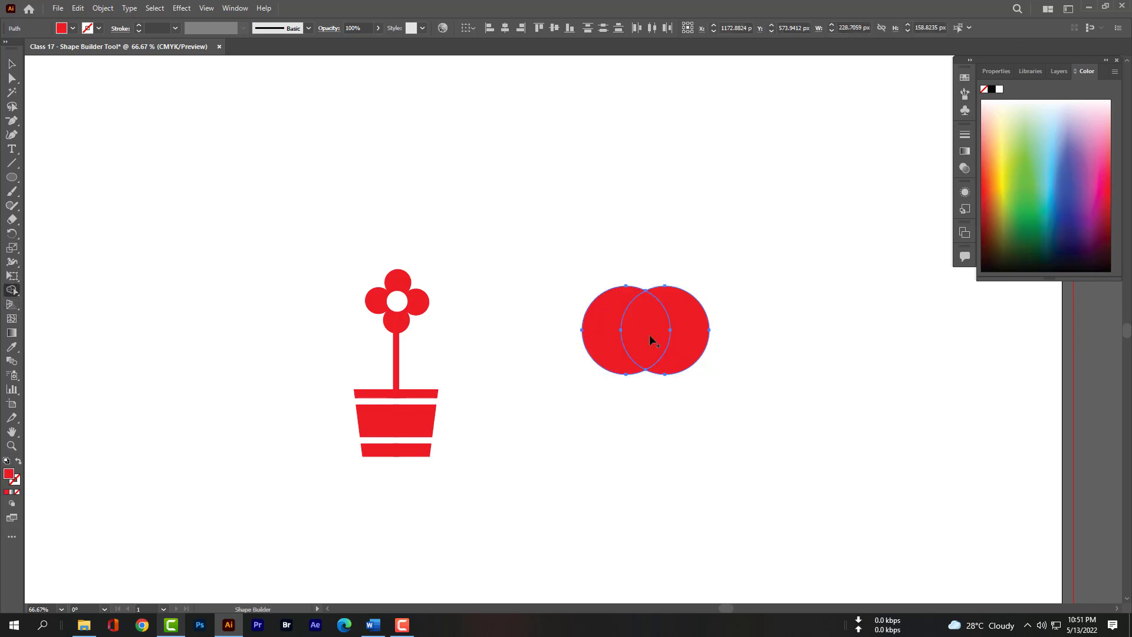
# - Pull the lens-shaped leaf free, delete the leftover circles, and move the leaf beside the flower
pyautogui.click(12, 64)
pyautogui.moveTo(663, 342); pyautogui.dragTo(633, 470)
pyautogui.click(690, 257)
pyautogui.moveTo(758, 352); pyautogui.dragTo(713, 286)
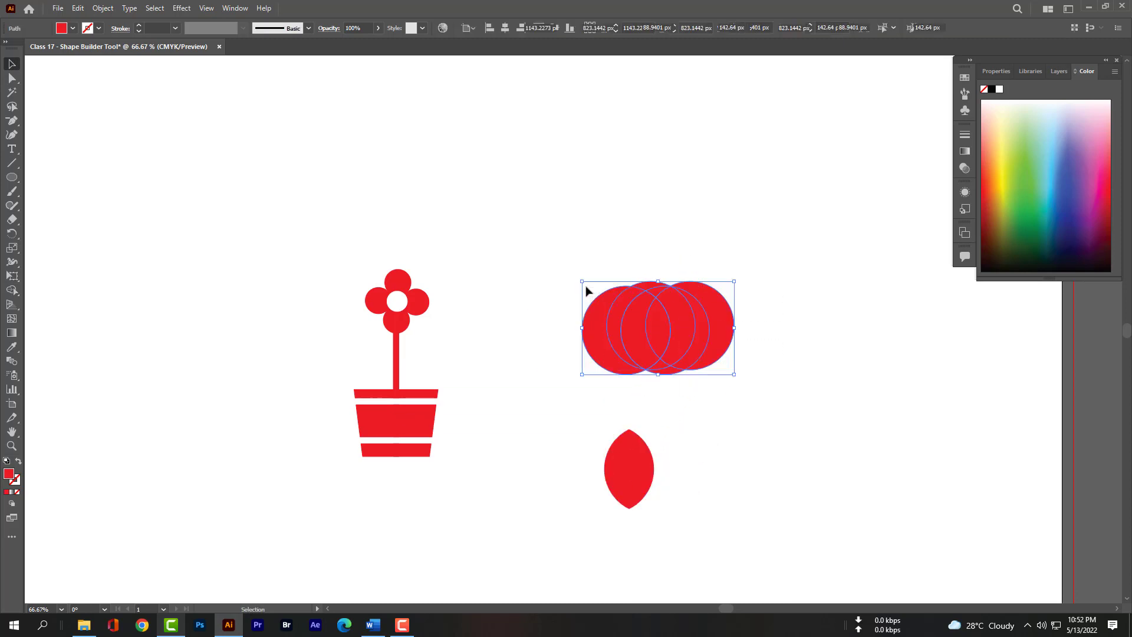
pyautogui.press('Delete')
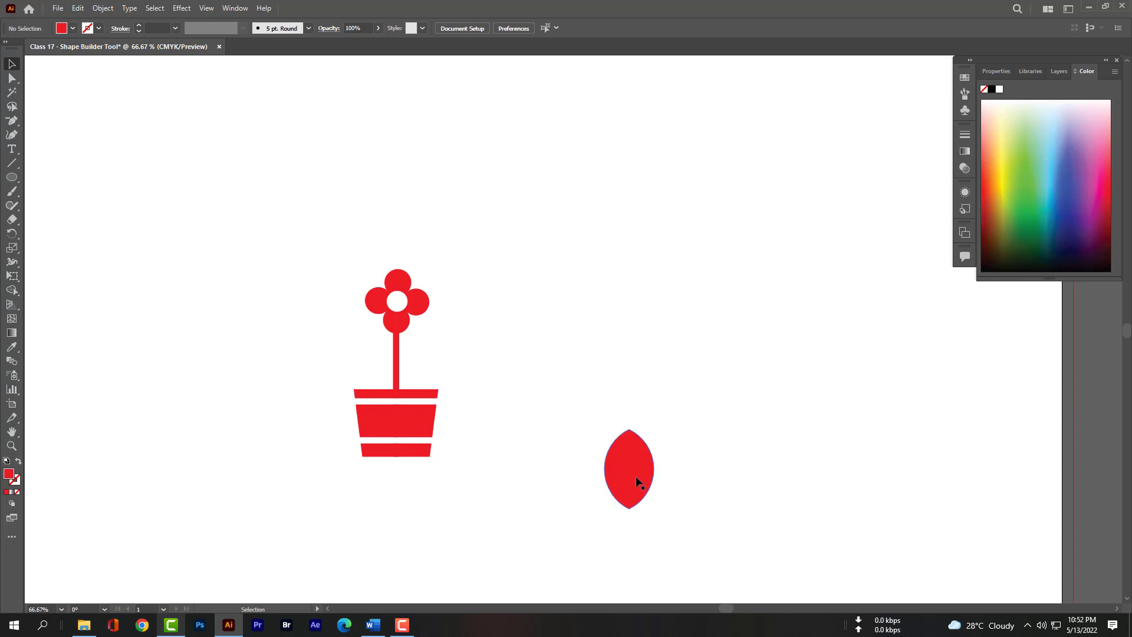
pyautogui.moveTo(635, 475); pyautogui.dragTo(348, 348)
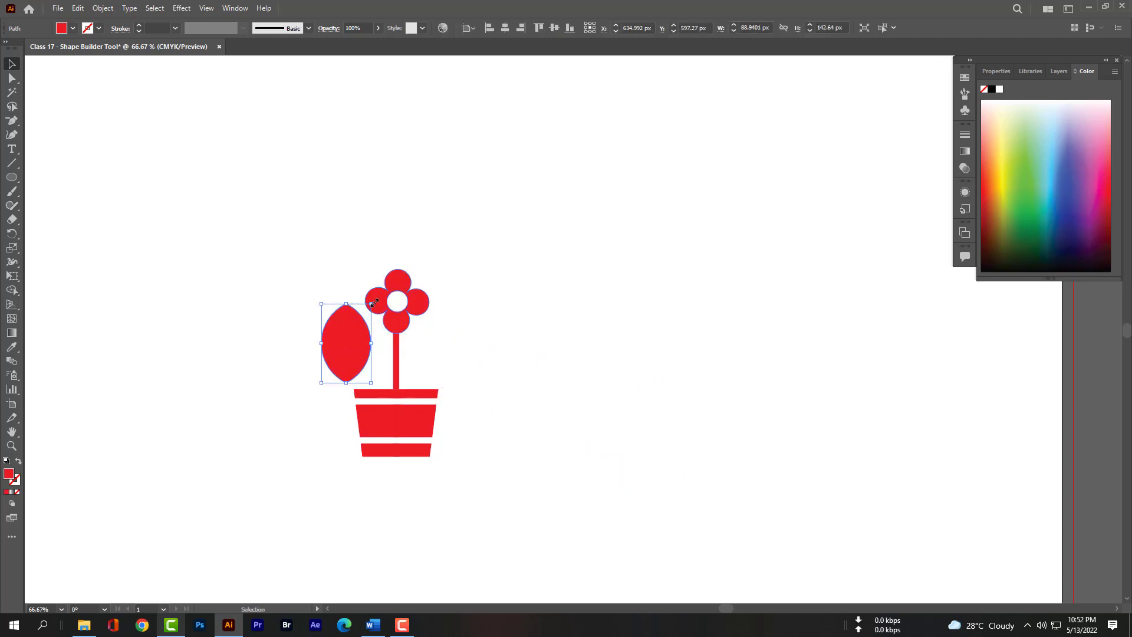
# - Scale the leaf narrower and shorter and rotate it to a tilt
pyautogui.moveTo(371, 303); pyautogui.dragTo(338, 332)
pyautogui.moveTo(339, 388); pyautogui.dragTo(414, 375)
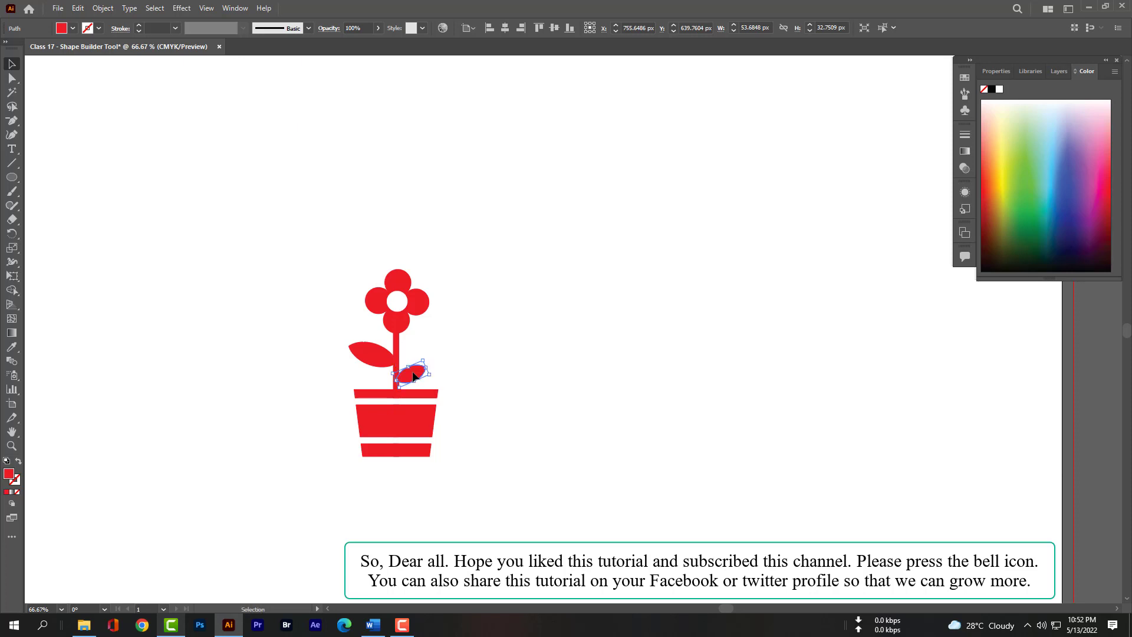
# - Scale the whole potted flower, leaves included, up to about 314 × 522 px
pyautogui.click(477, 351)
pyautogui.hotkey('ctrl', '0')
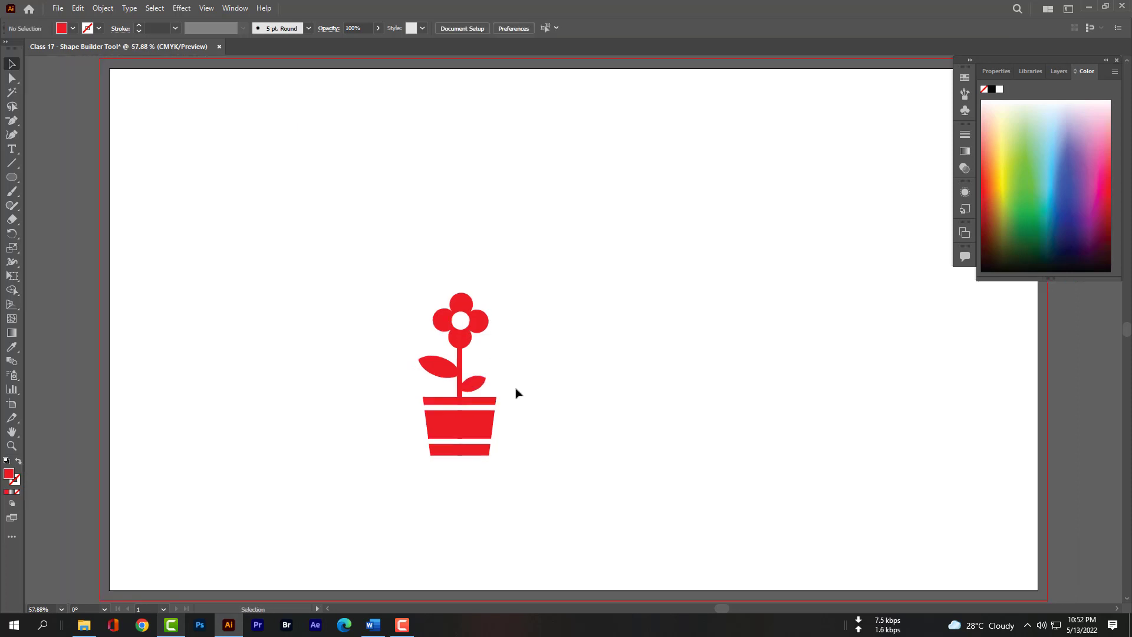
pyautogui.hscroll(4, 592, 520)
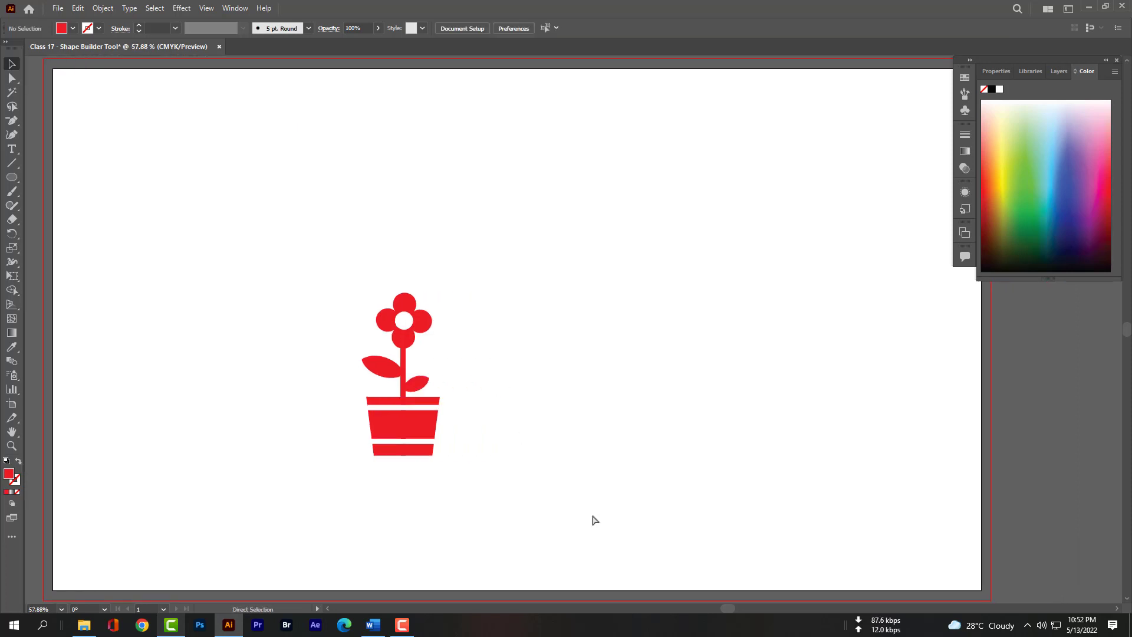
pyautogui.moveTo(520, 489); pyautogui.dragTo(308, 253)
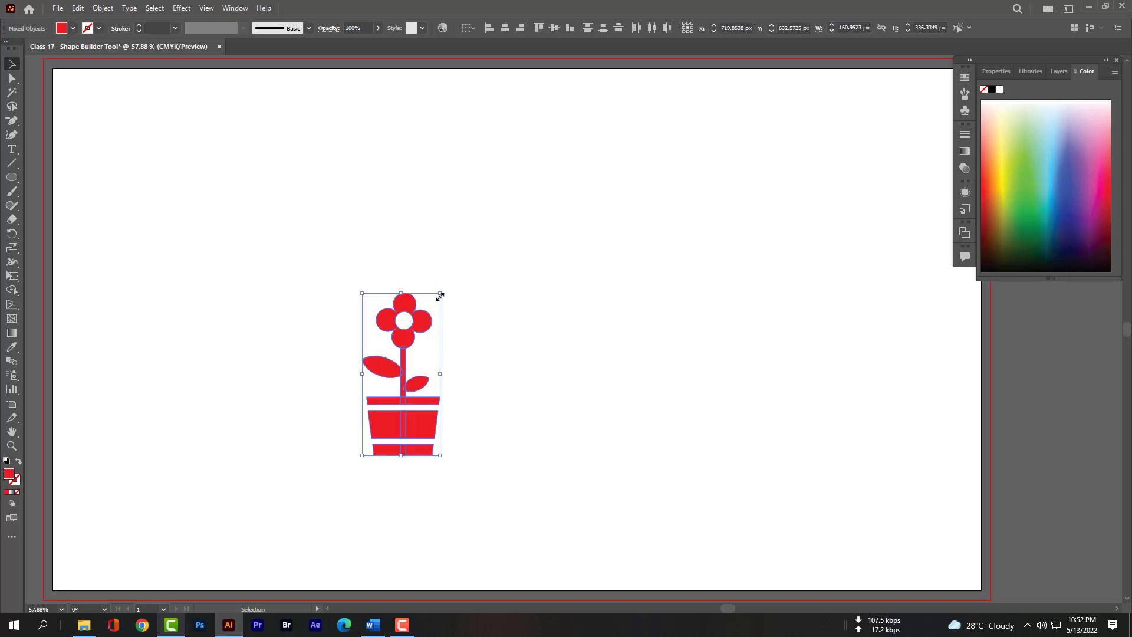
pyautogui.moveTo(440, 295); pyautogui.dragTo(513, 207)
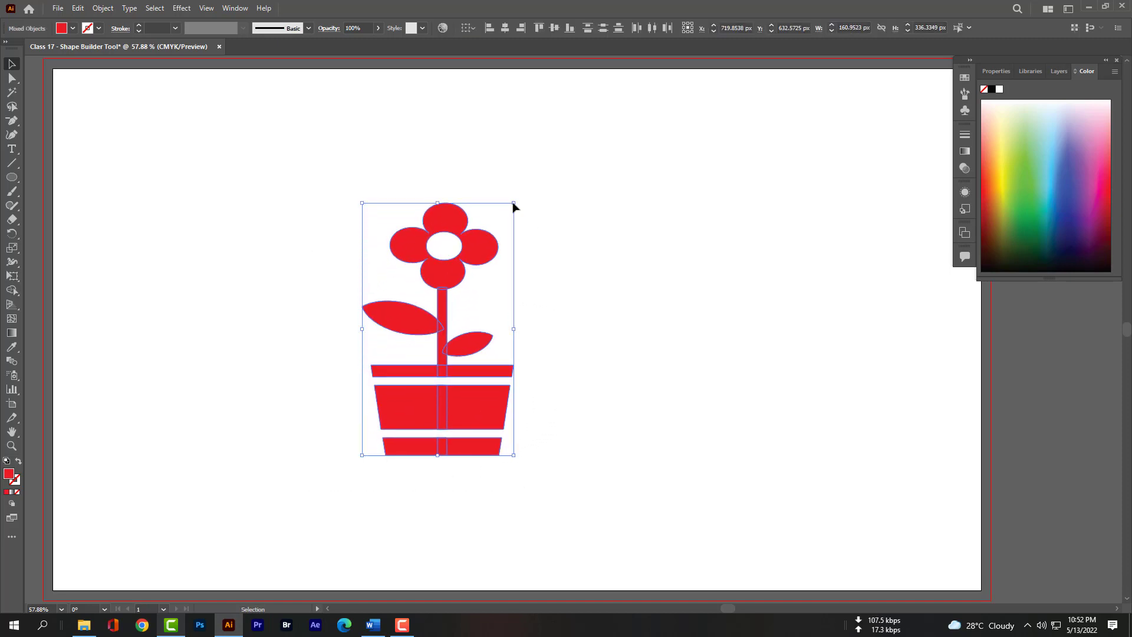
pyautogui.click(695, 523)
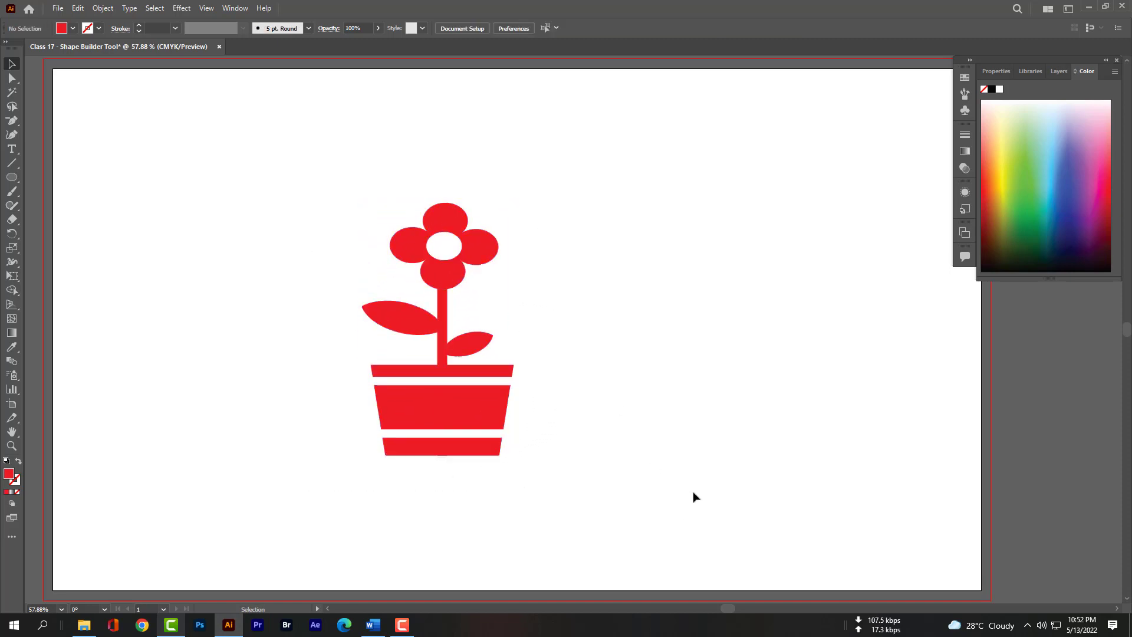
pyautogui.click(483, 254)
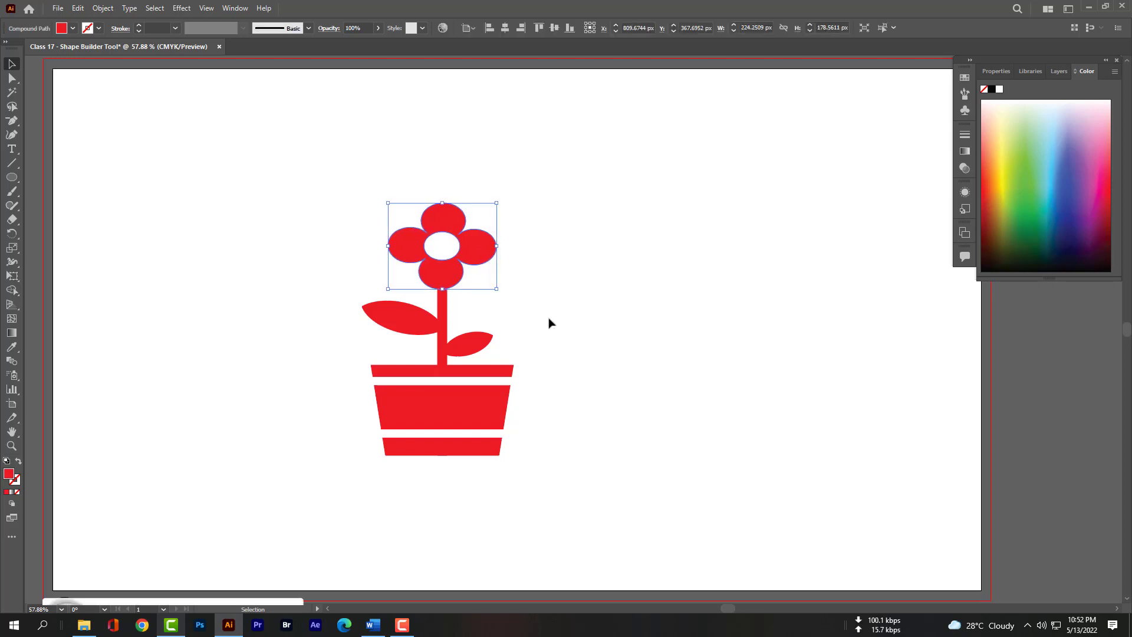
pyautogui.click(611, 379)
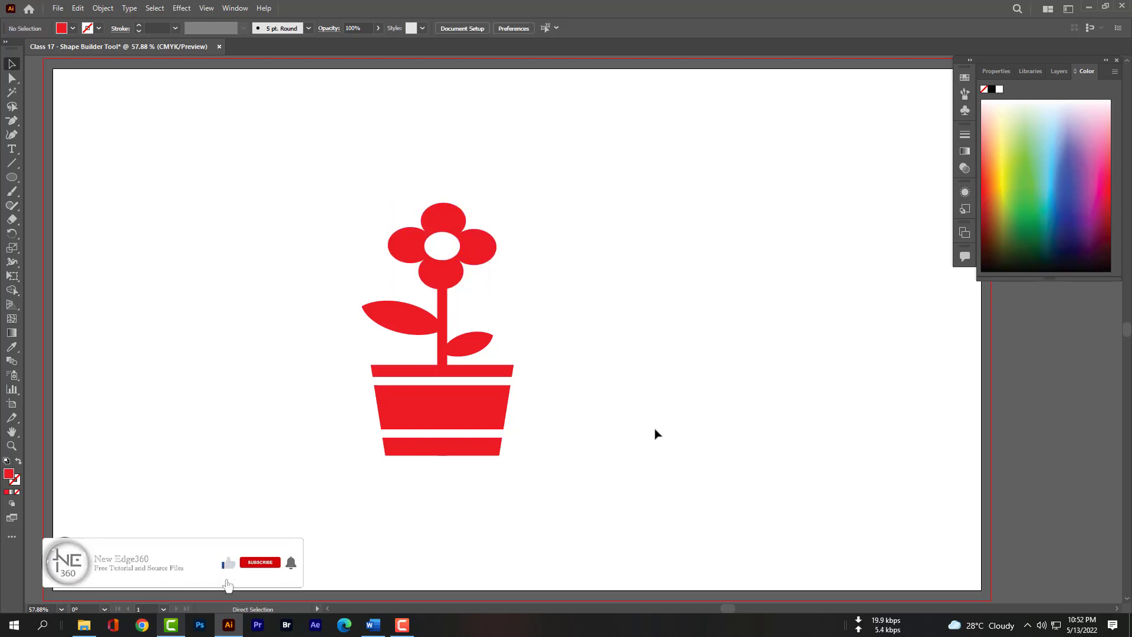